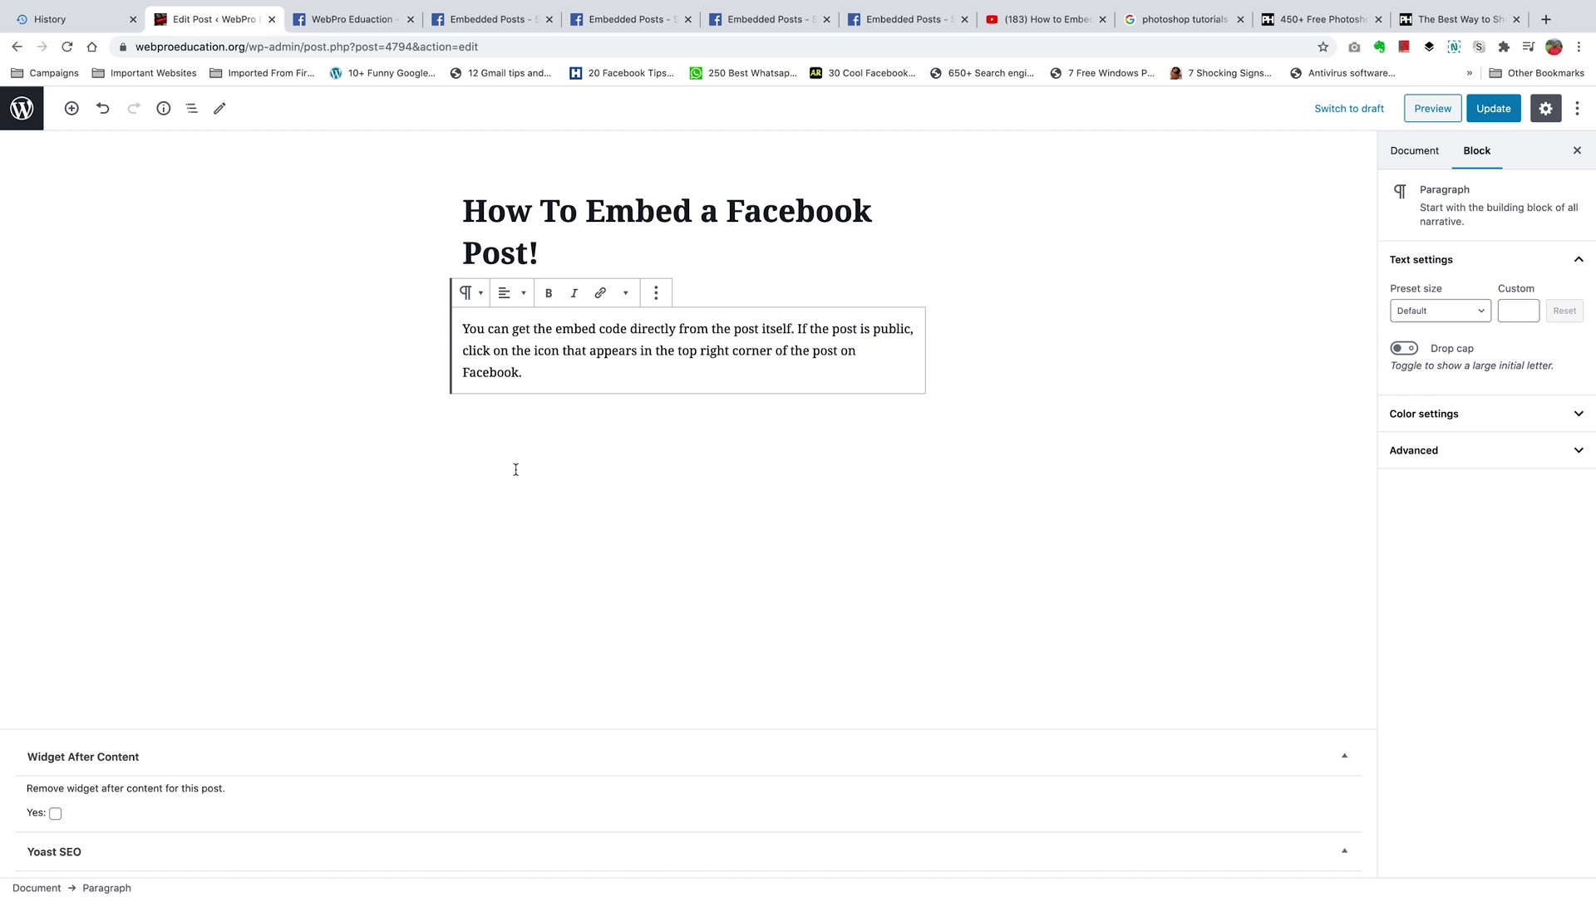
Insert a Custom HTML block under the intro paragraph, then go to the WebPro Eduaction Facebook page
key("Return")
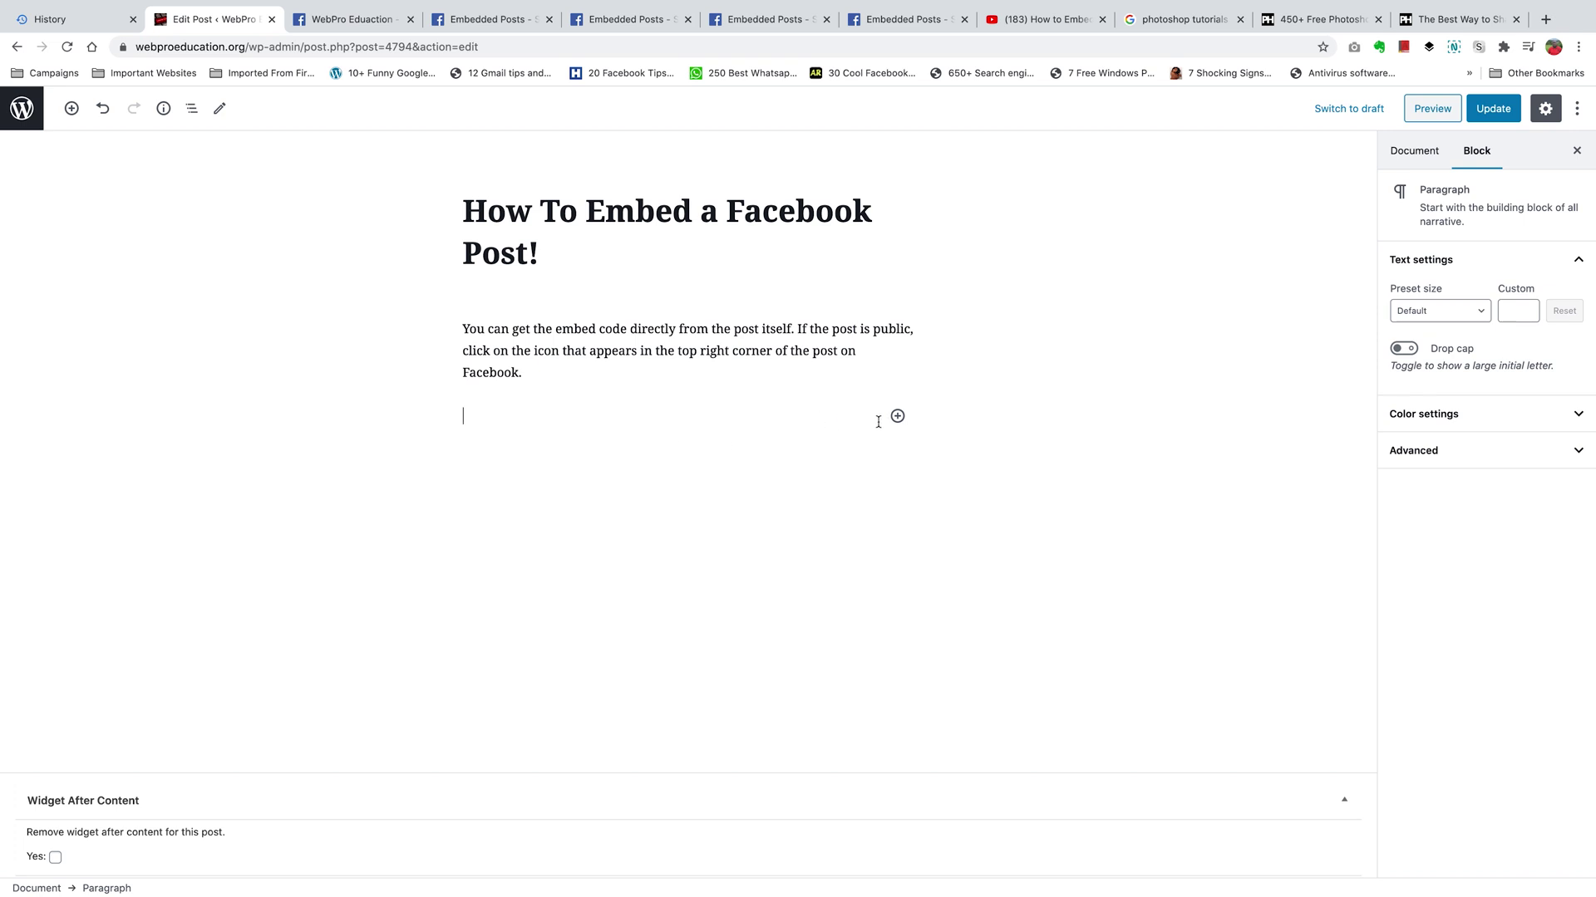
left_click(898, 418)
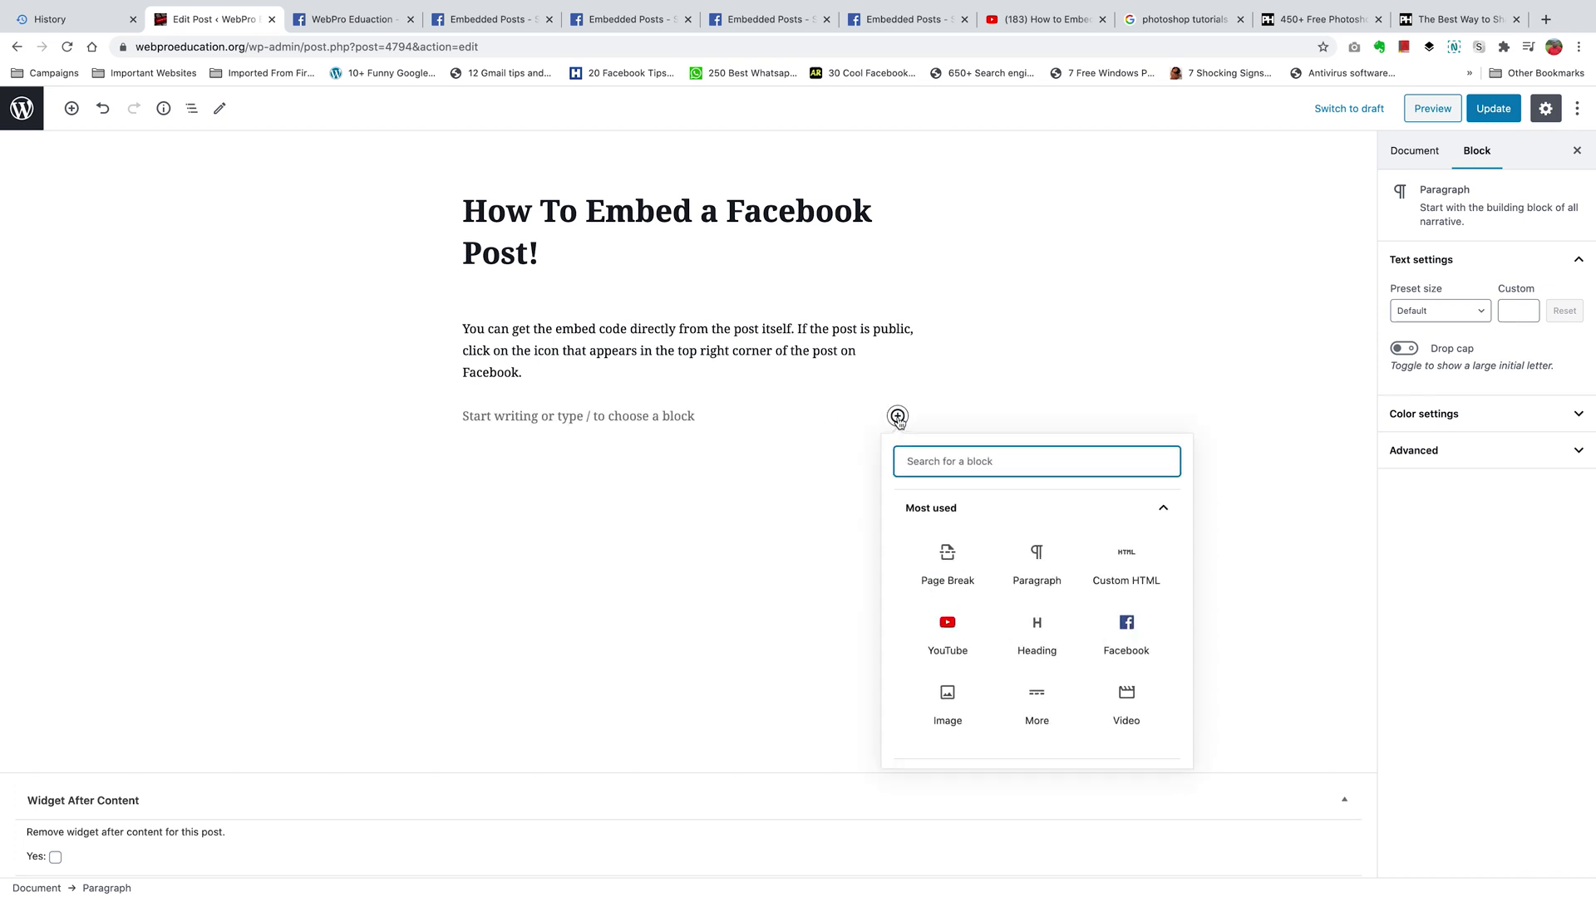
left_click(1126, 571)
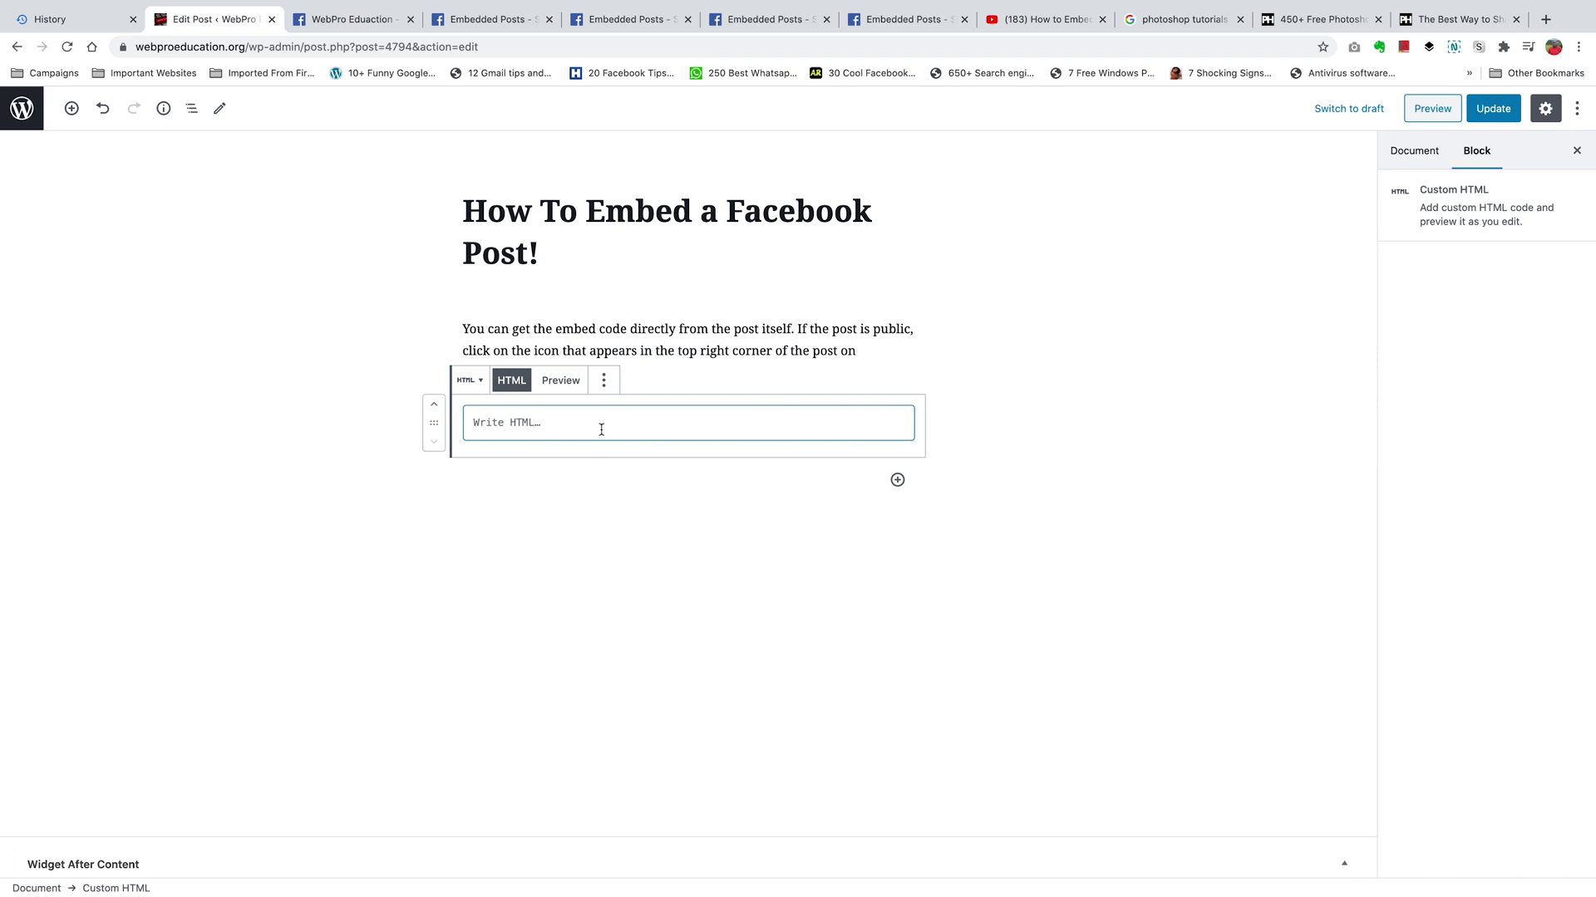
left_click(354, 18)
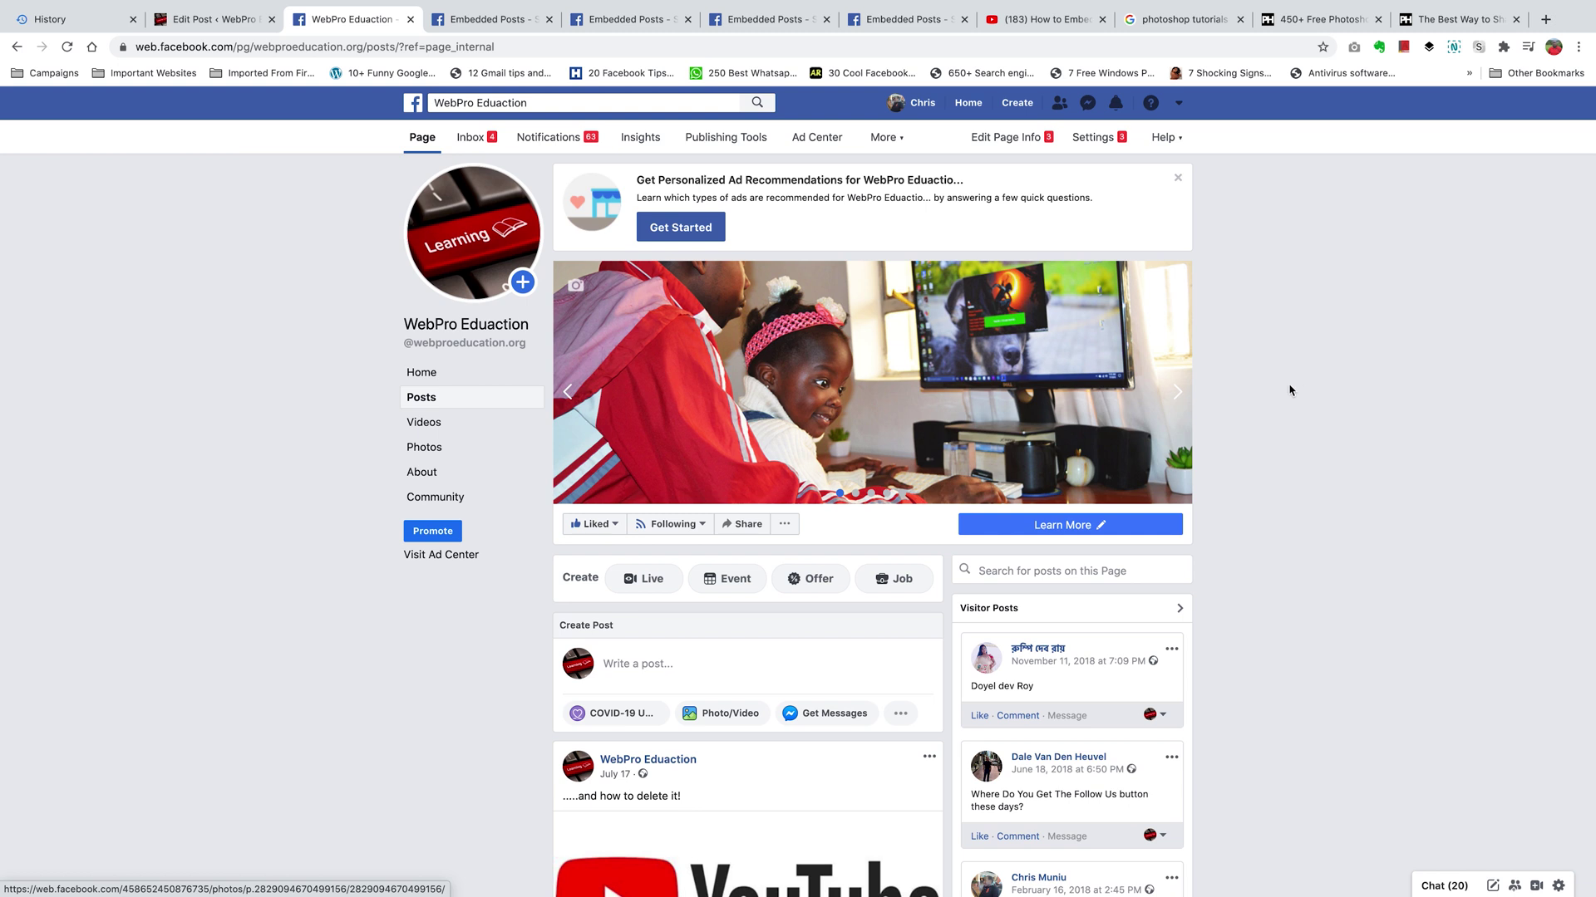
scroll(1290, 390, "down", 5)
scroll(1291, 393, "down", 5)
scroll(1301, 397, "down", 4)
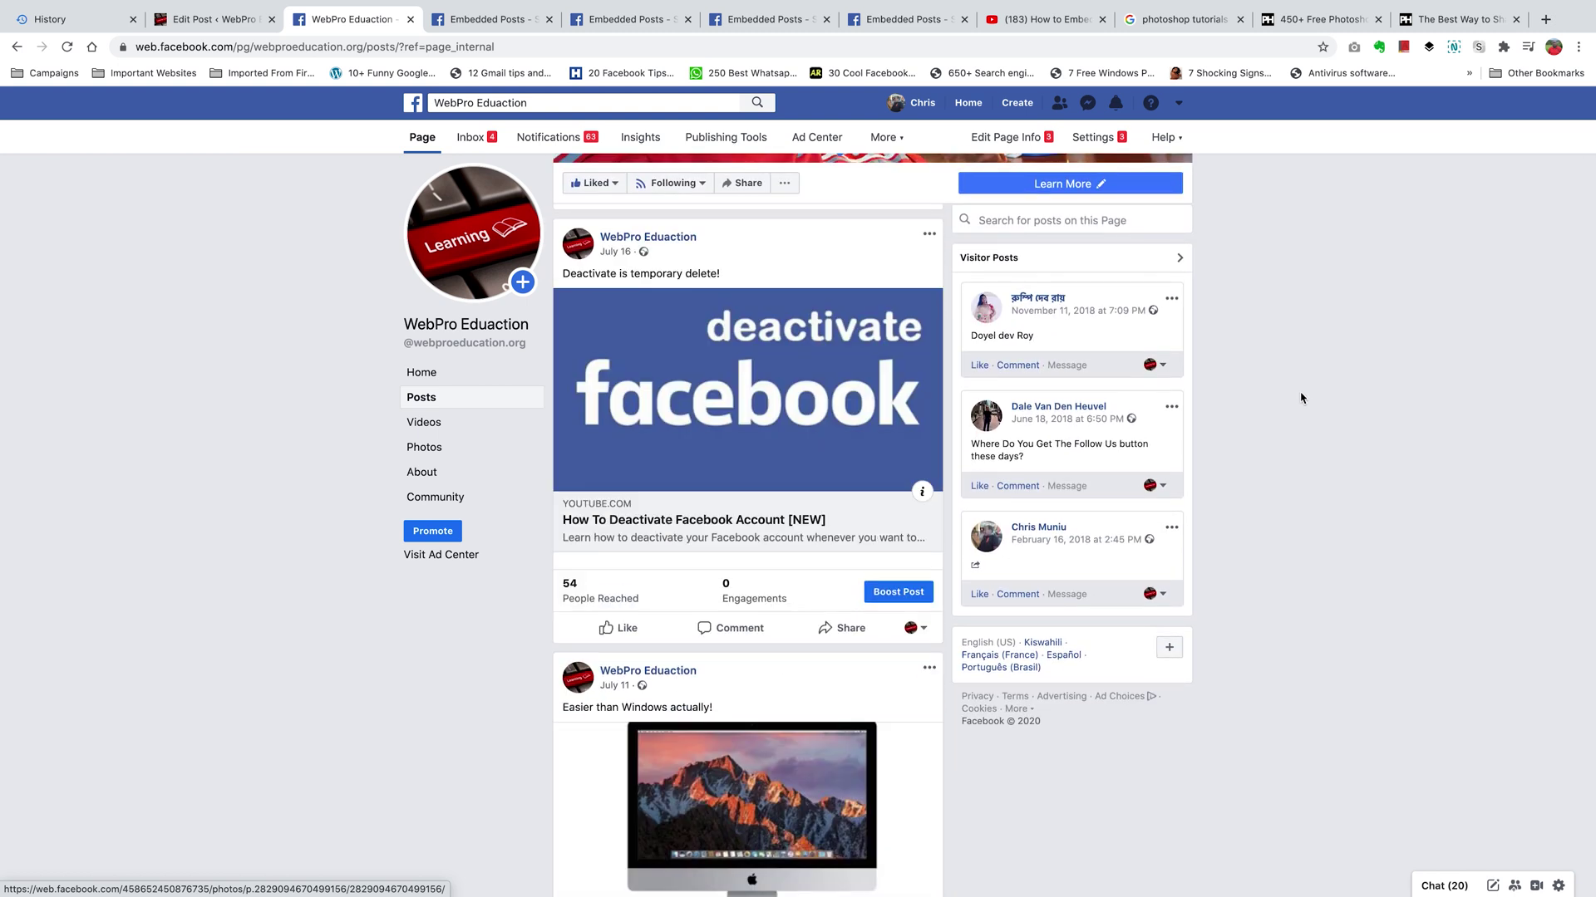
scroll(1300, 397, "down", 3)
scroll(1301, 399, "down", 2)
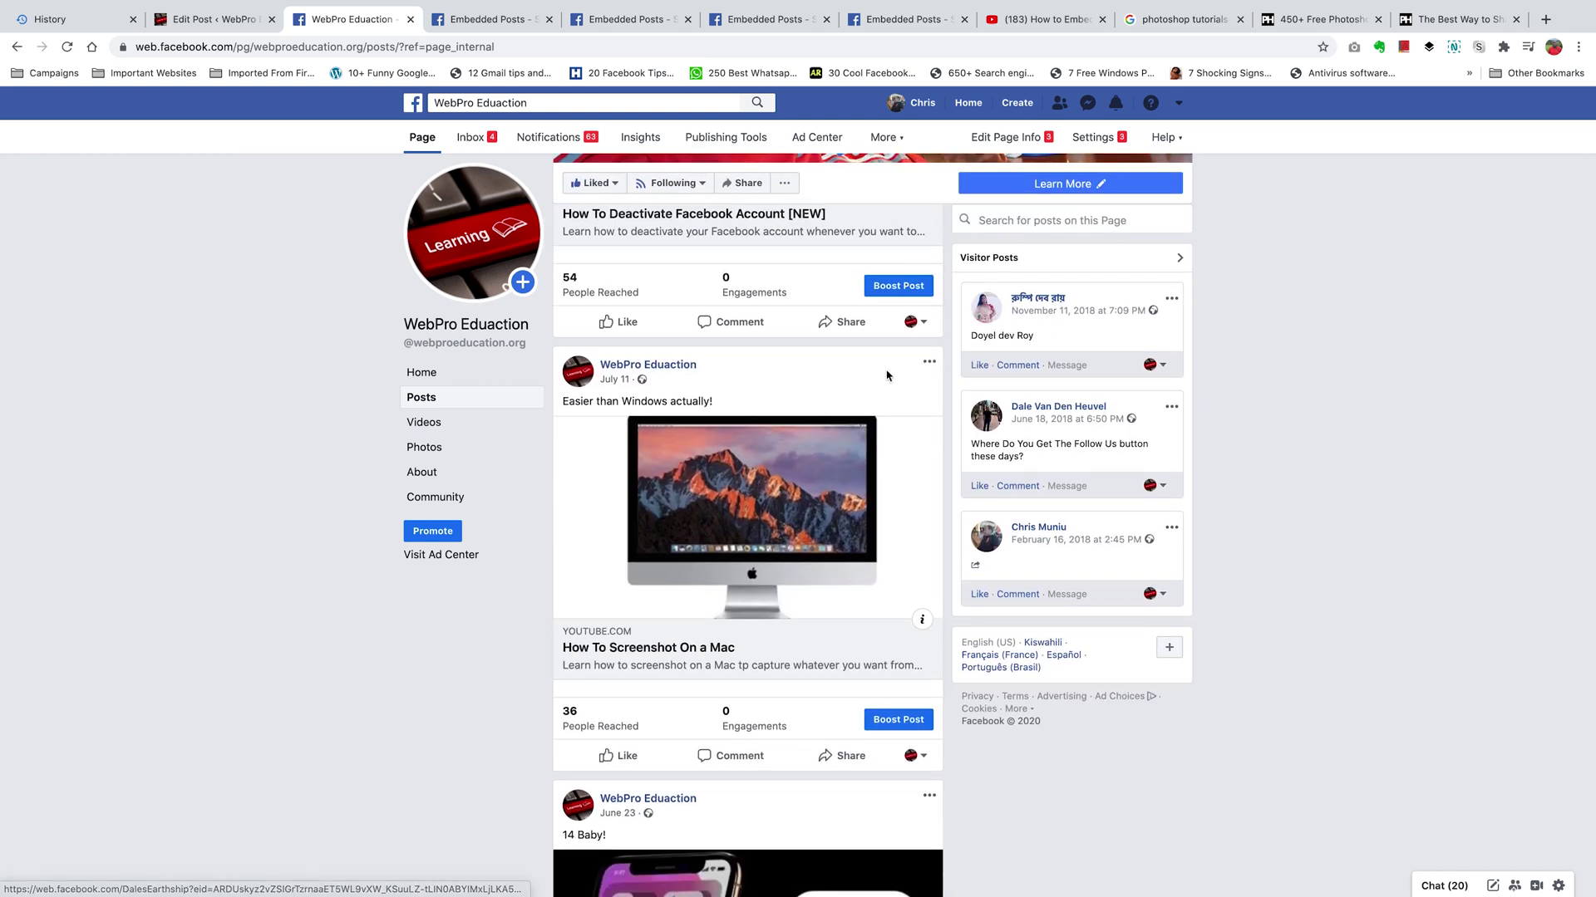
Open the extended options for the 'Easier than Windows actually!' post and choose embedding
left_click(930, 367)
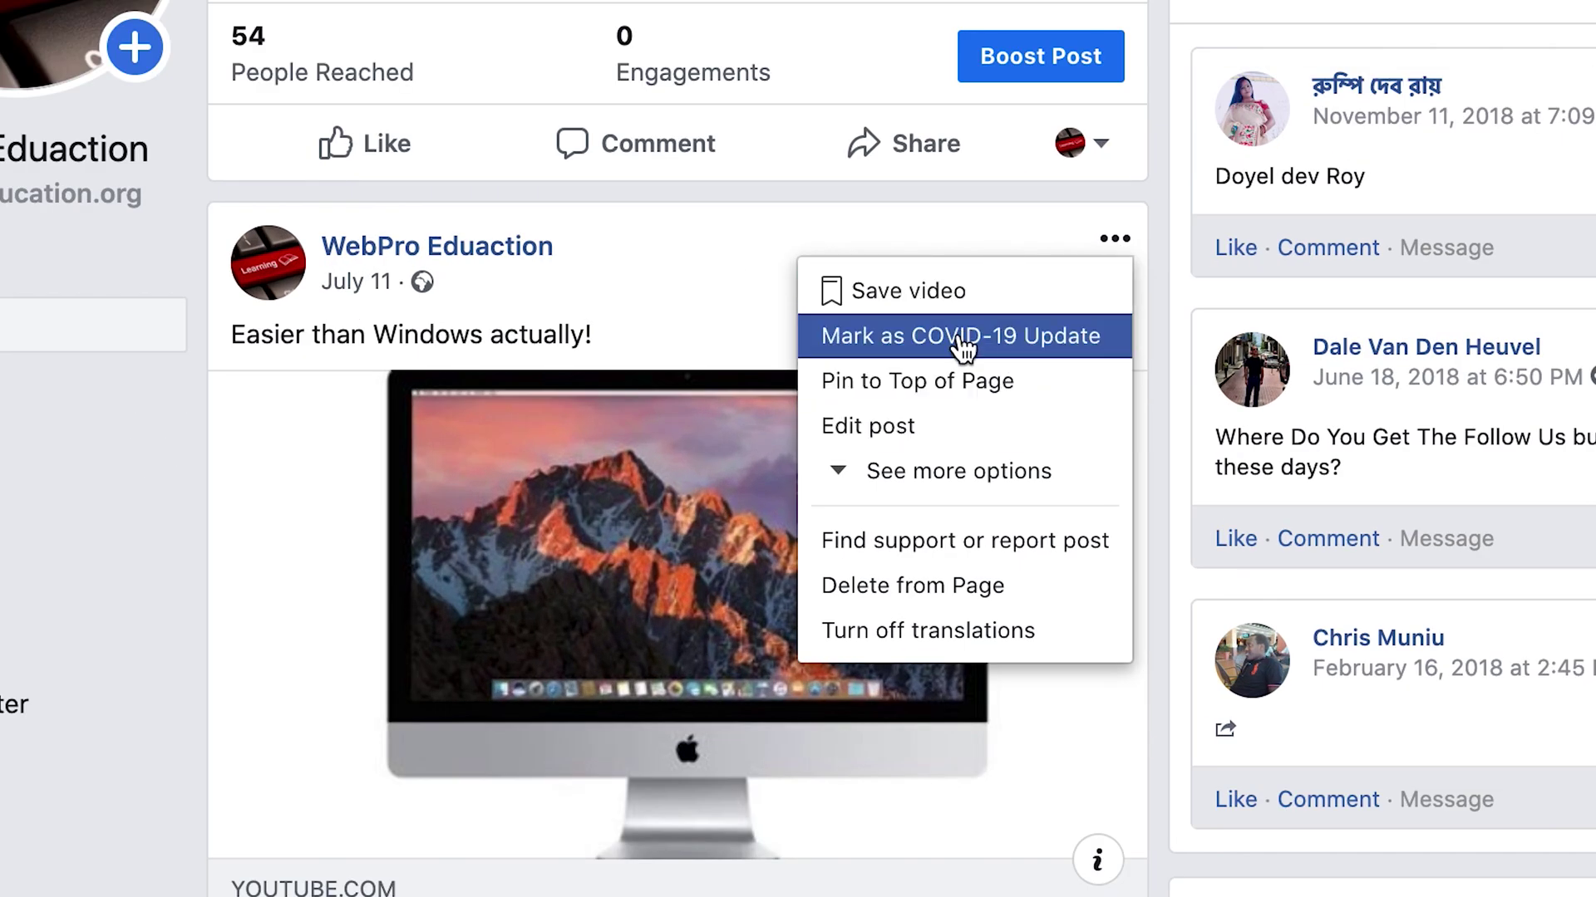
left_click(943, 496)
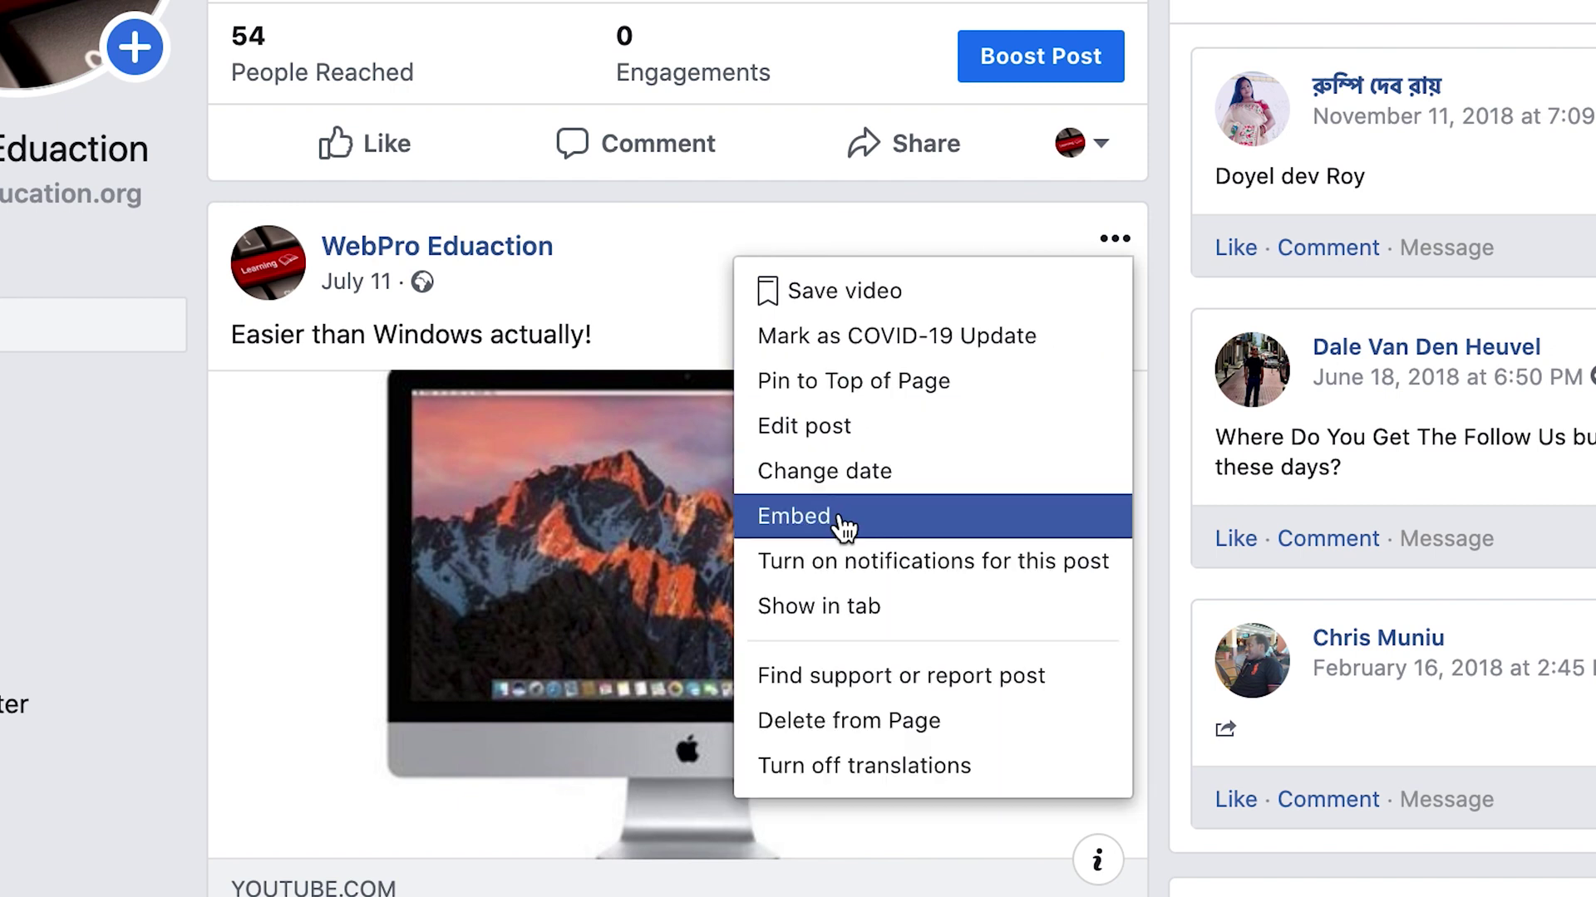
left_click(895, 524)
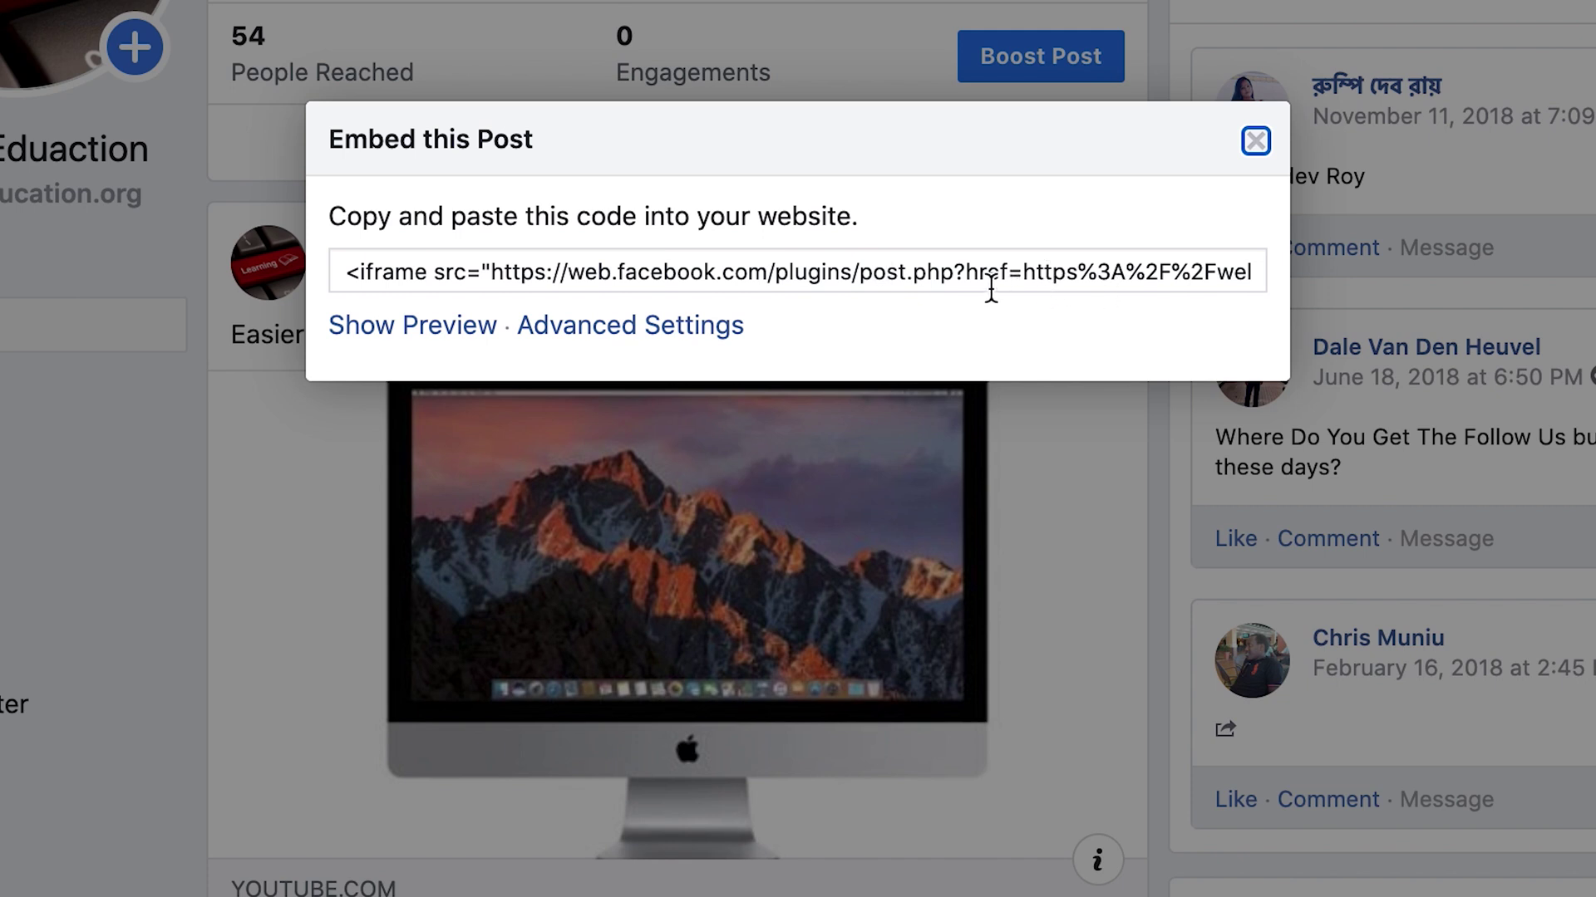
Preview the 'Easier than Windows actually!' embed, copy its code, and return to WordPress
left_click(374, 339)
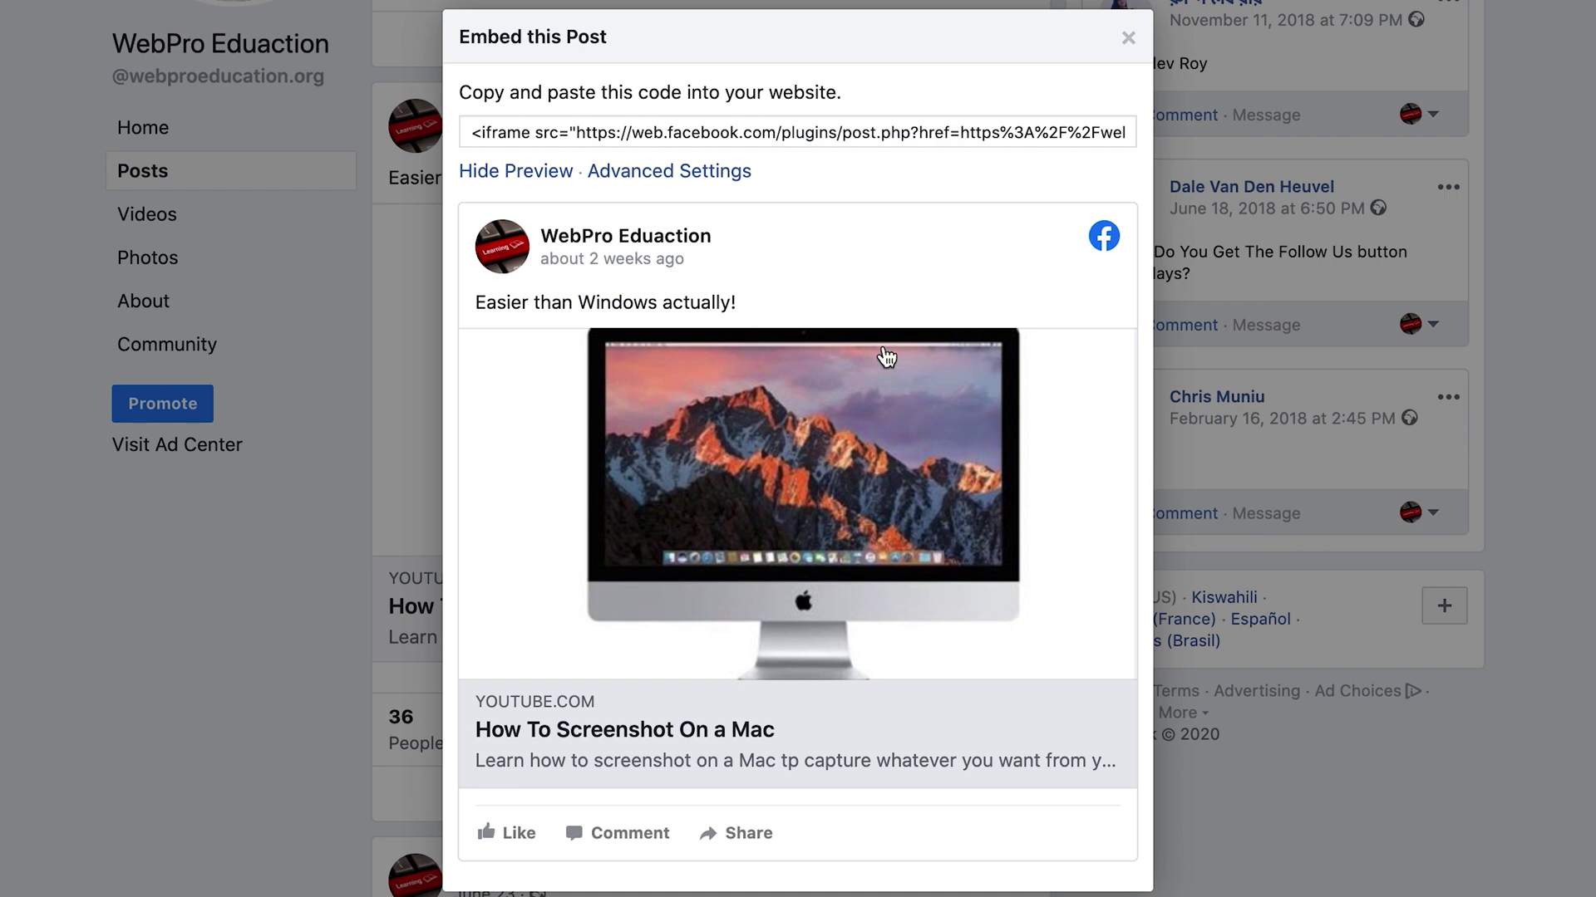
left_click(954, 136)
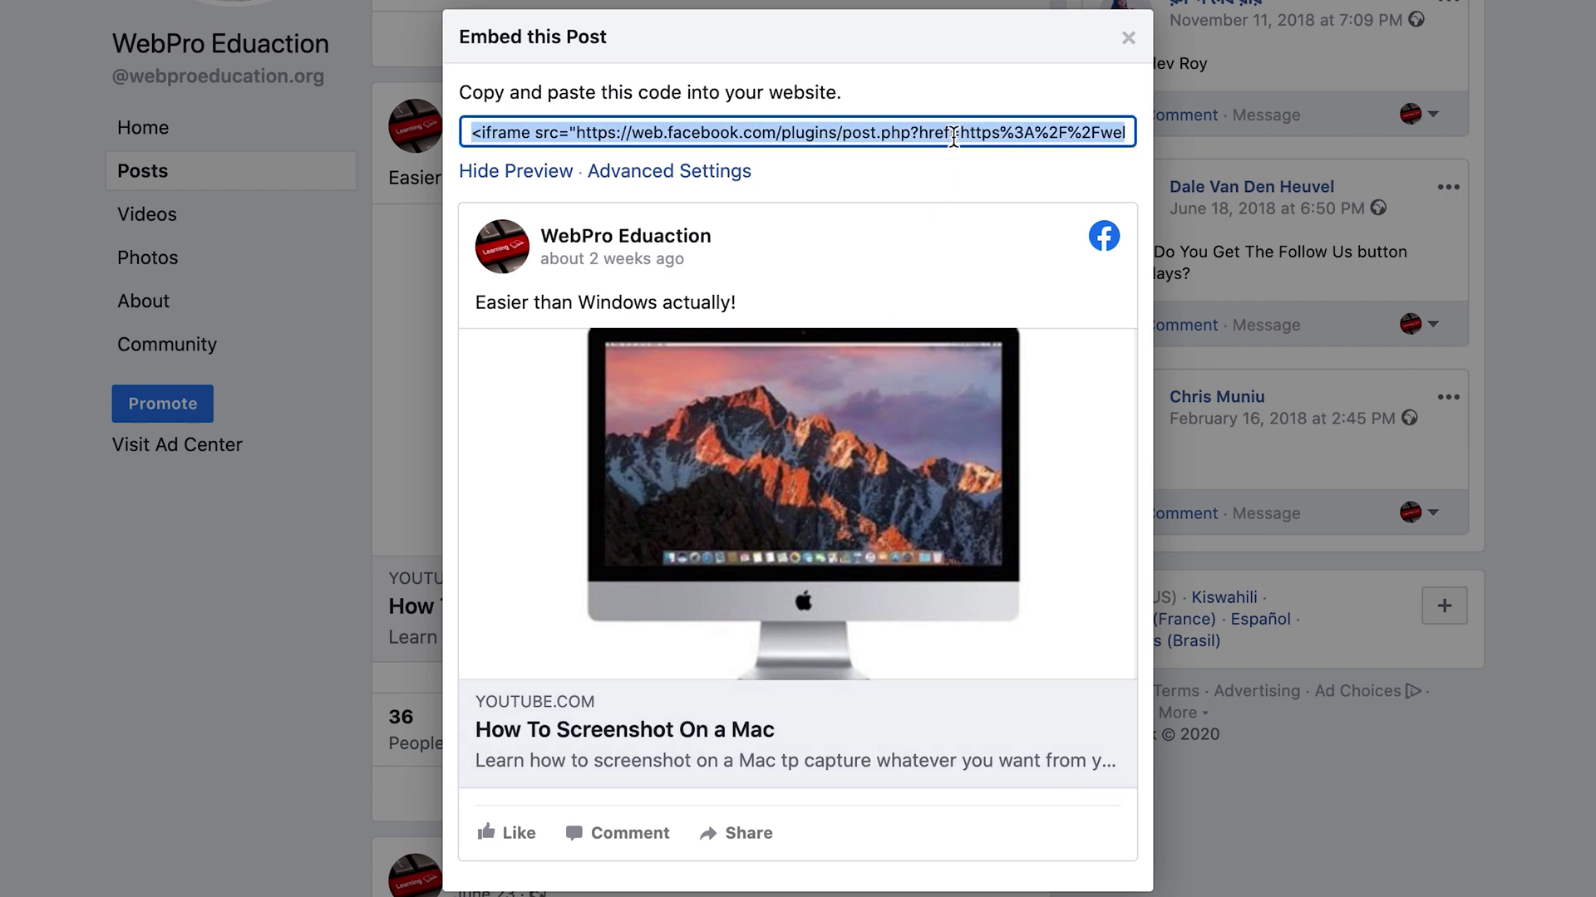
right_click(953, 137)
left_click(1004, 327)
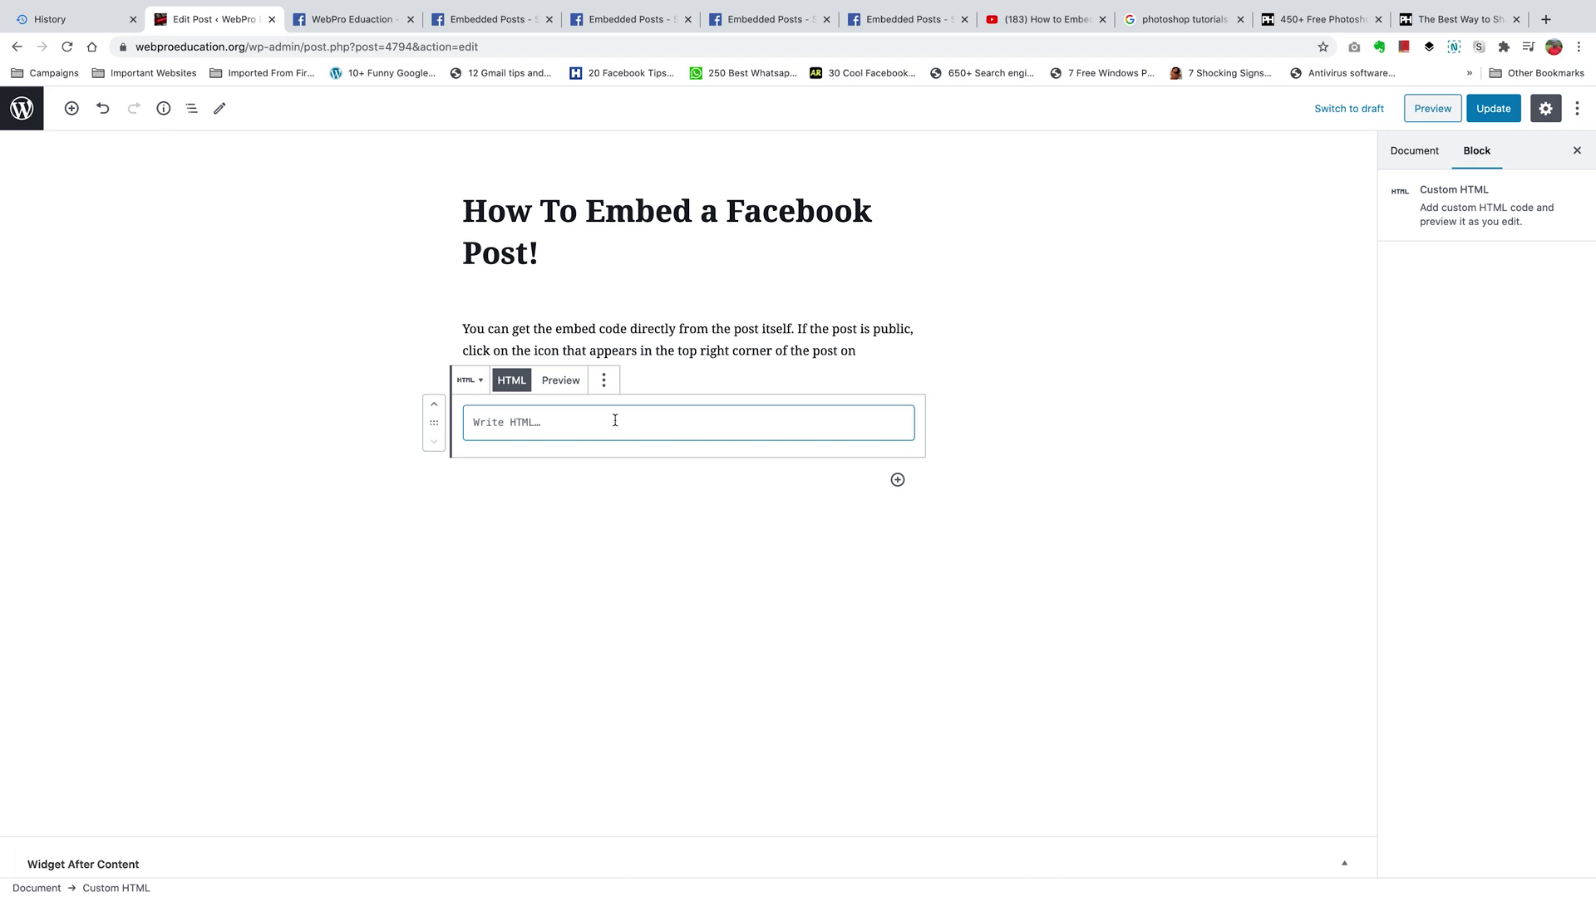
Paste the Facebook embed code into the first Custom HTML block and preview it
right_click(539, 424)
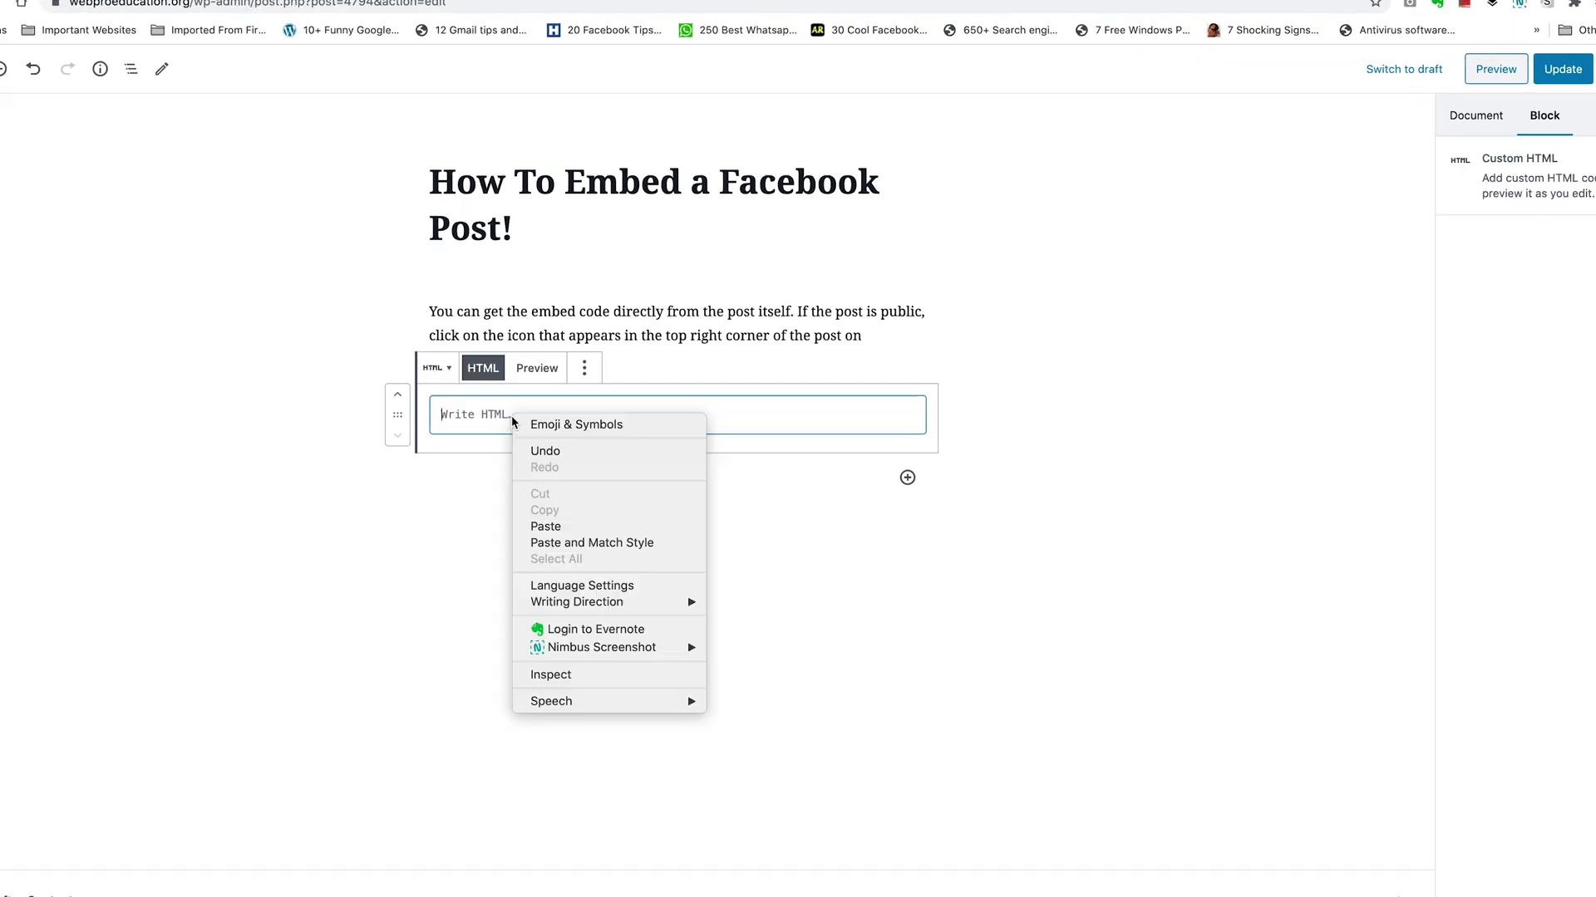
left_click(573, 530)
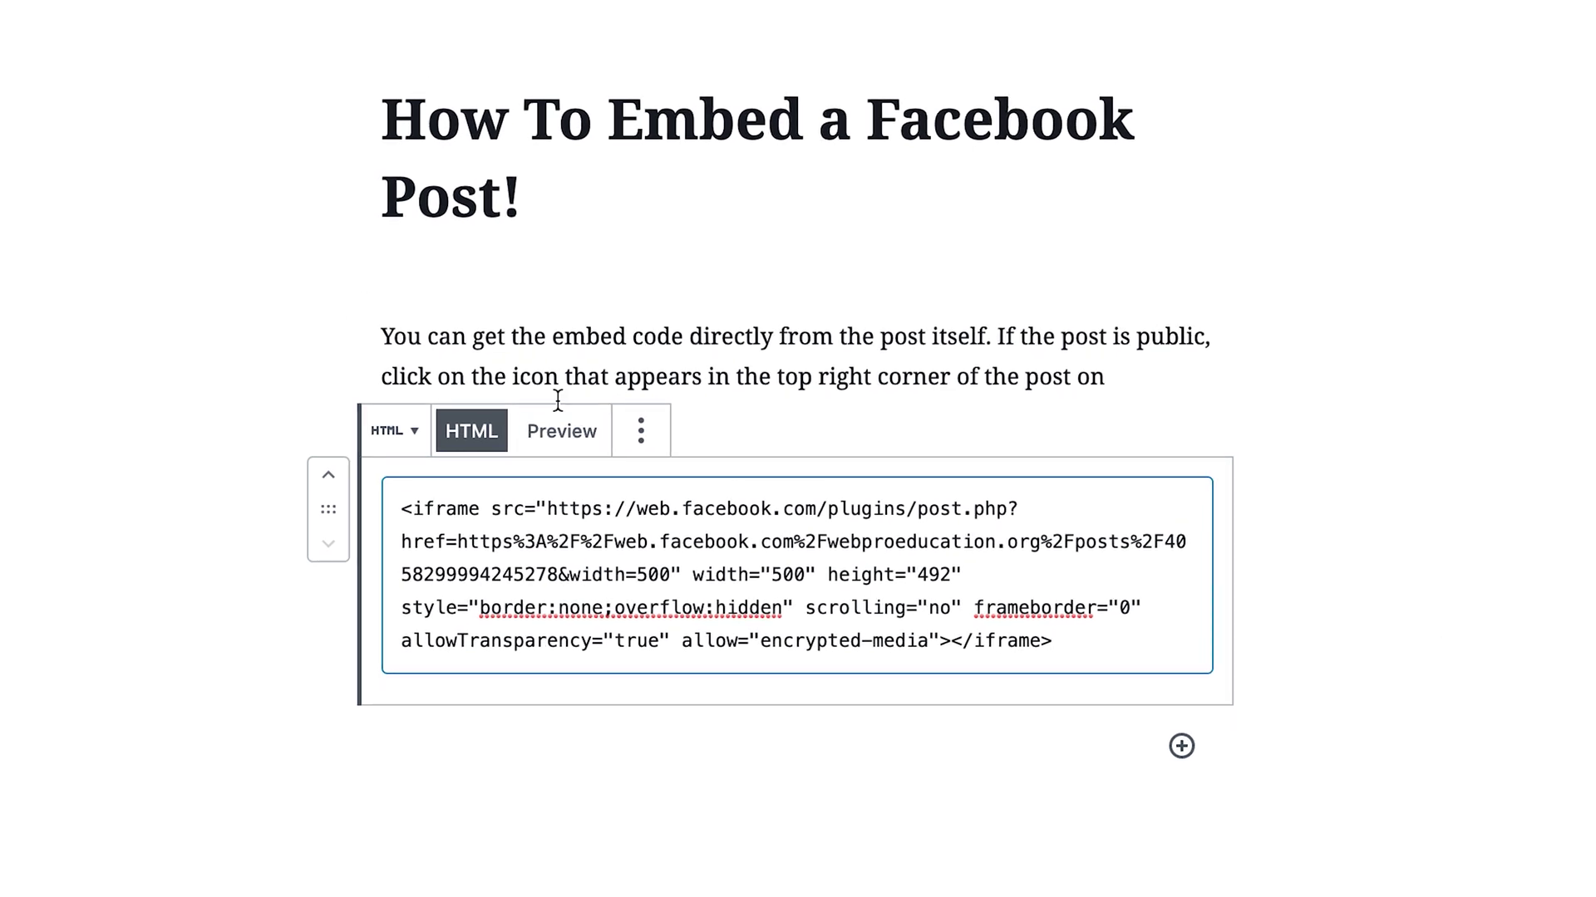
left_click(562, 429)
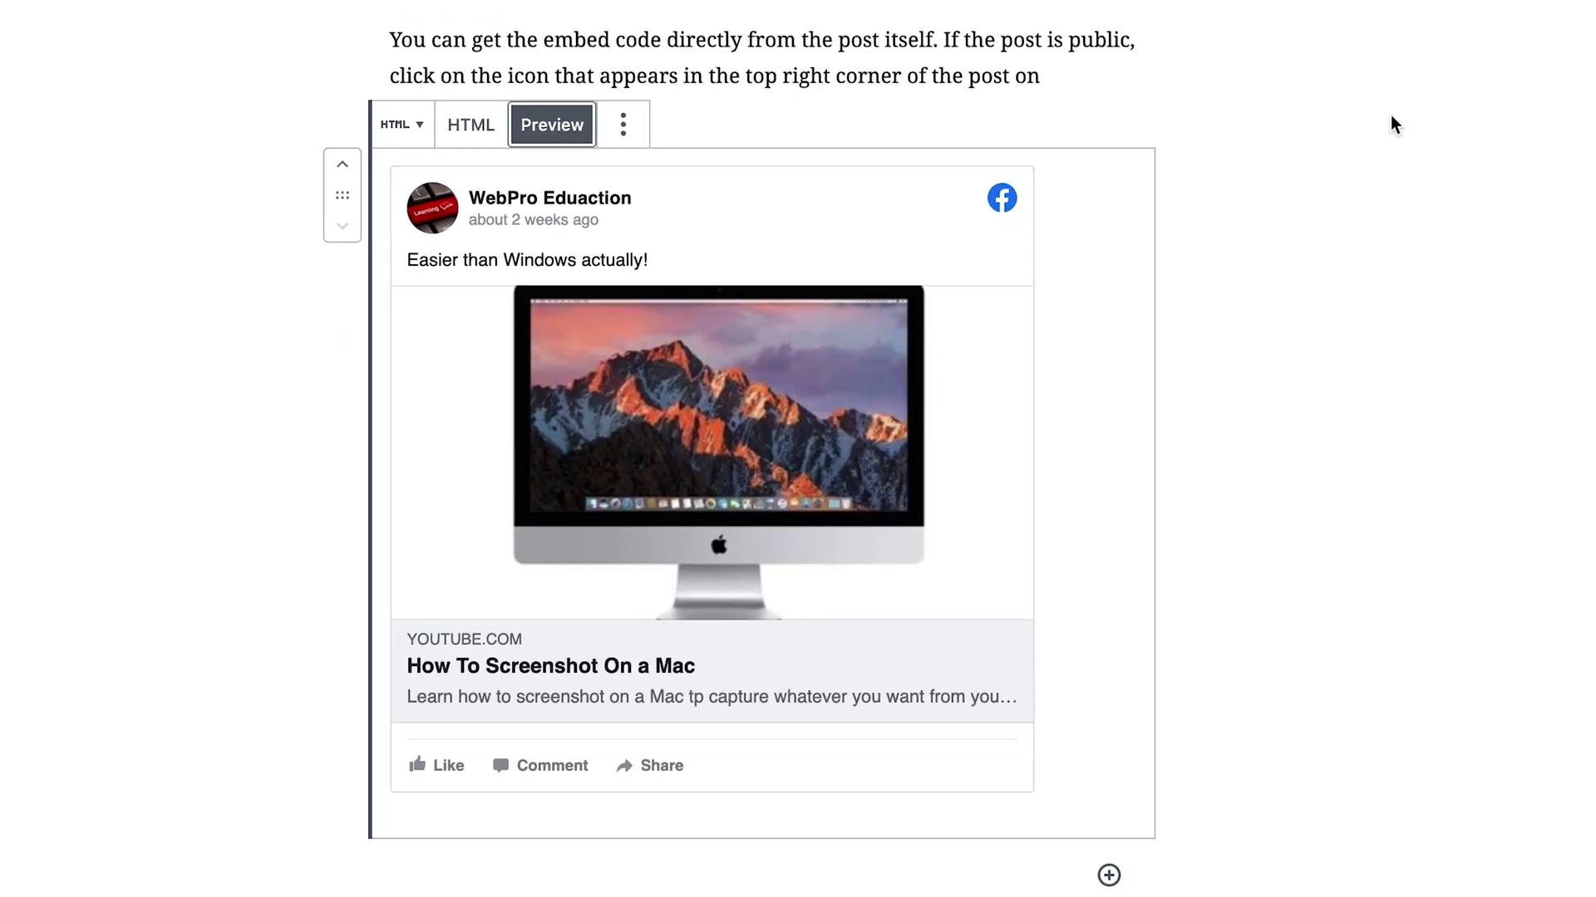
scroll(1392, 116, "down", 3)
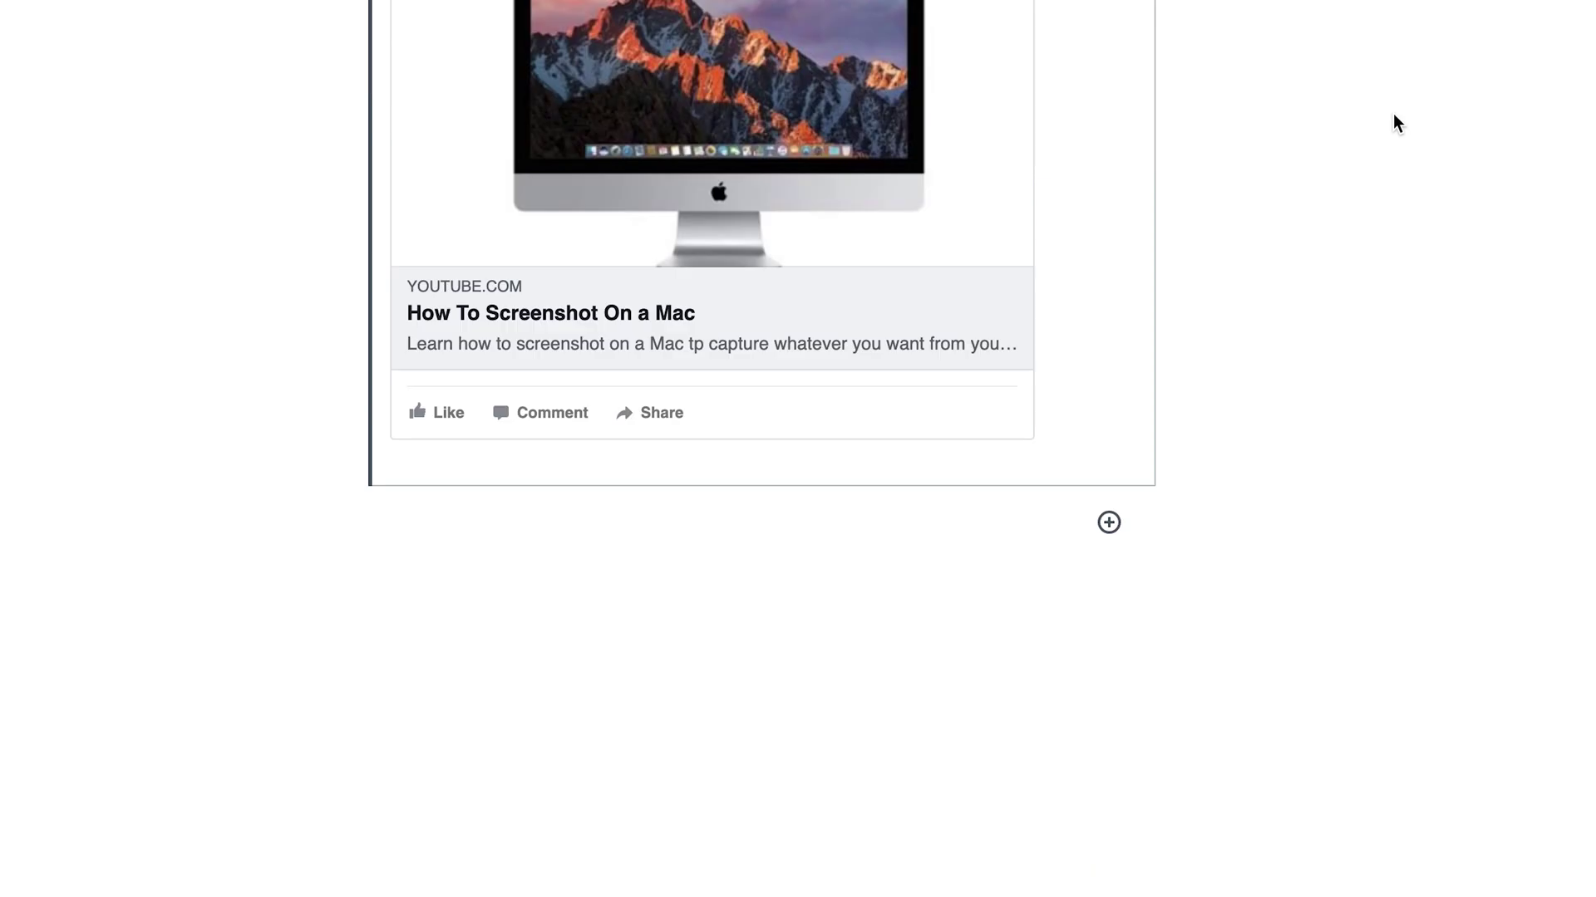
Add a second Custom HTML block below the embedded post and return to Facebook
left_click(1107, 523)
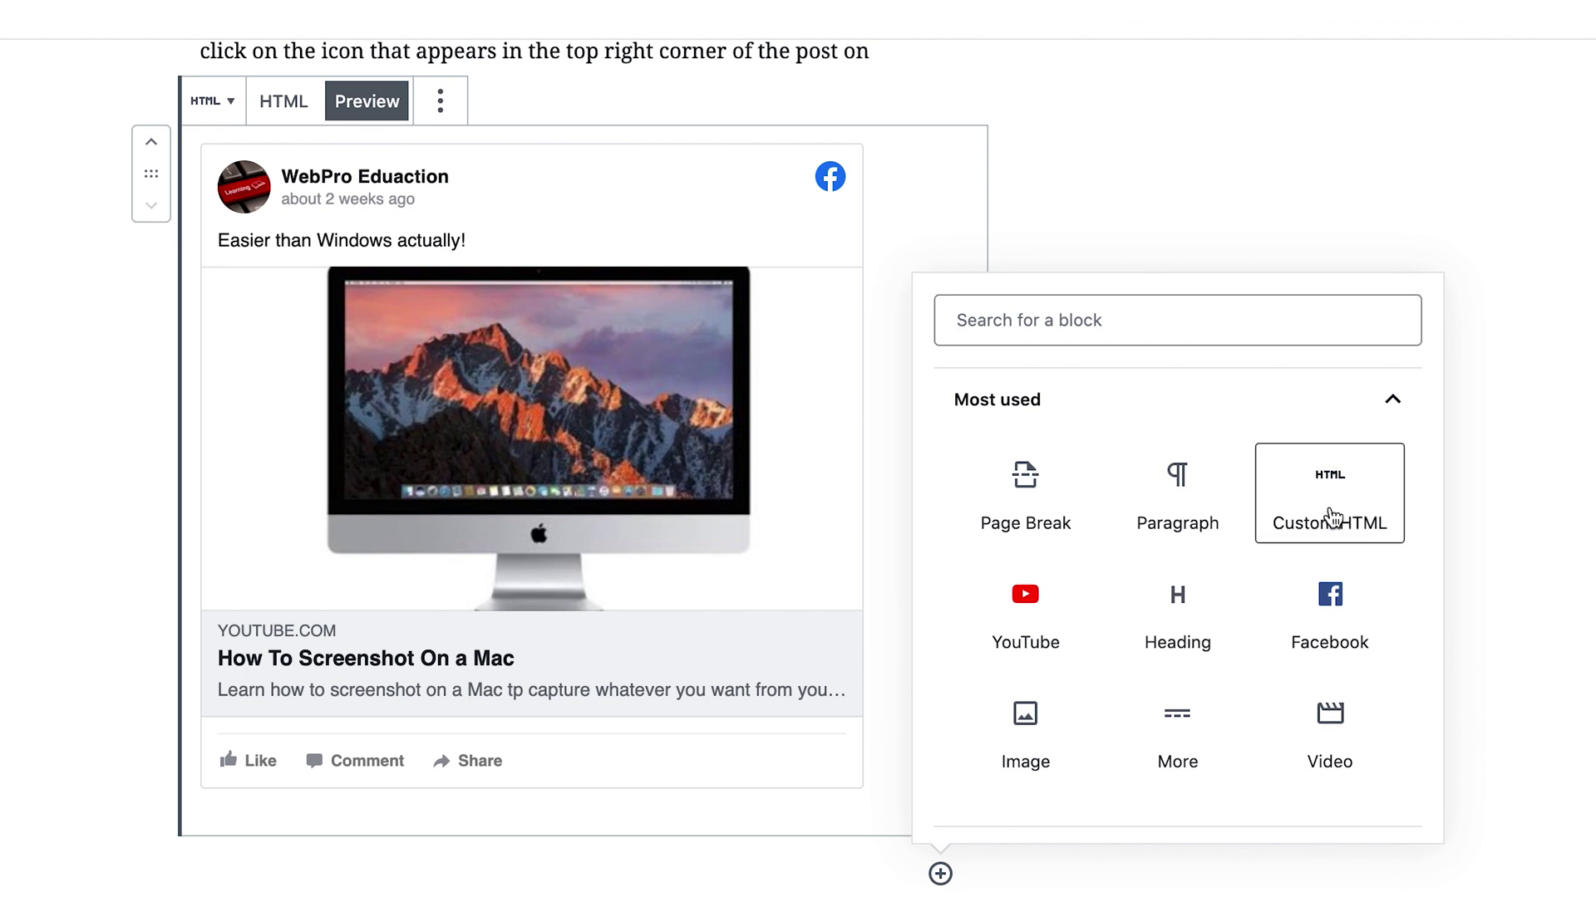
left_click(1332, 516)
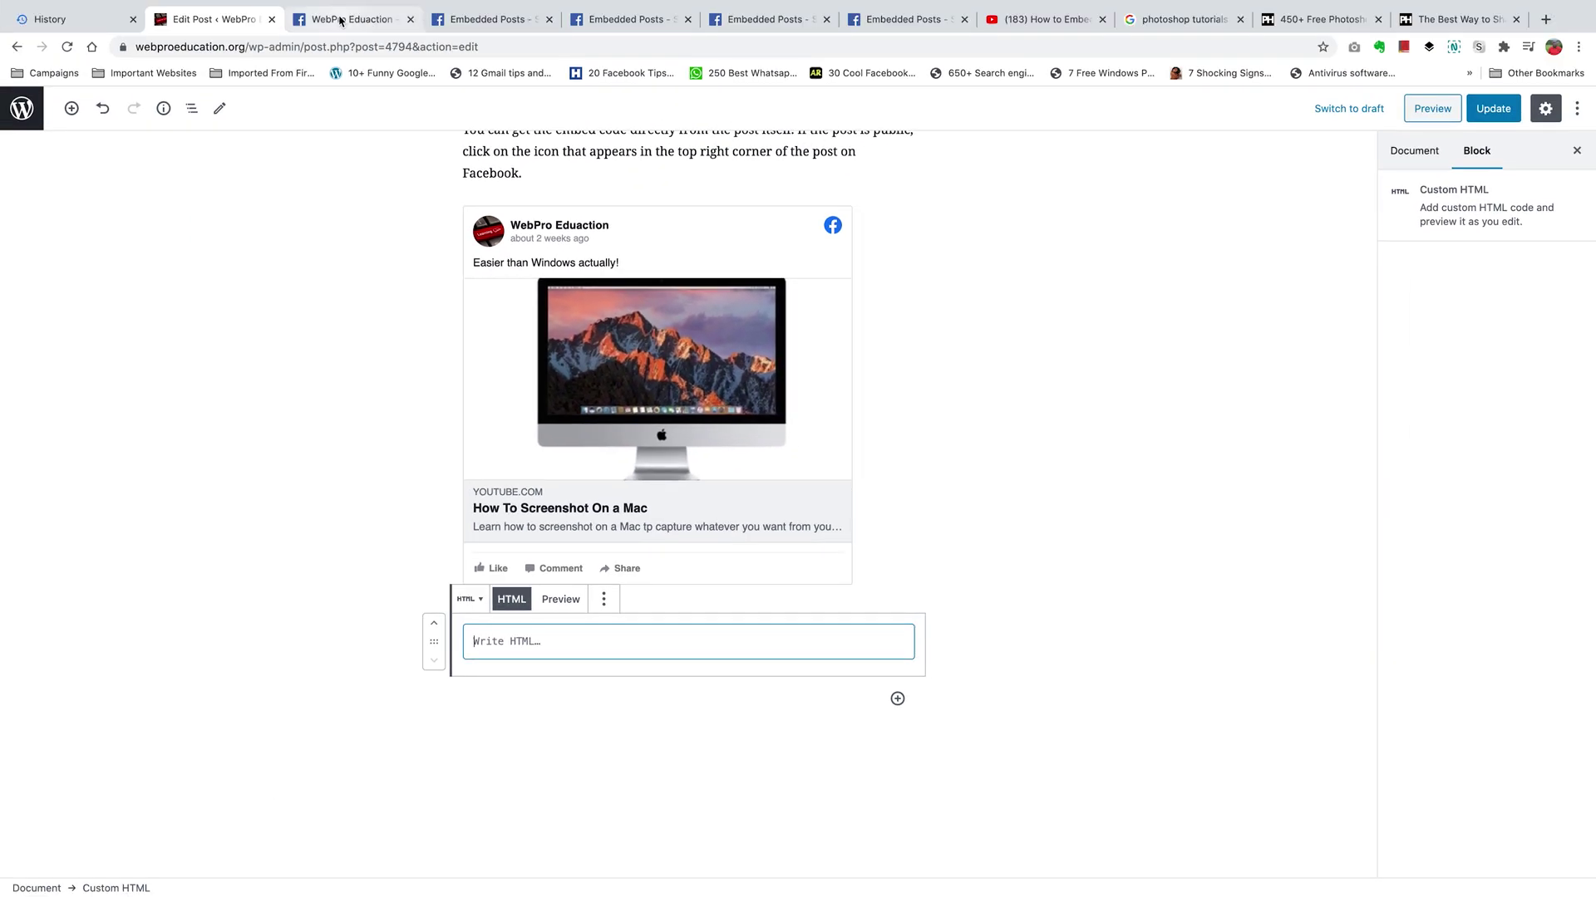
left_click(340, 19)
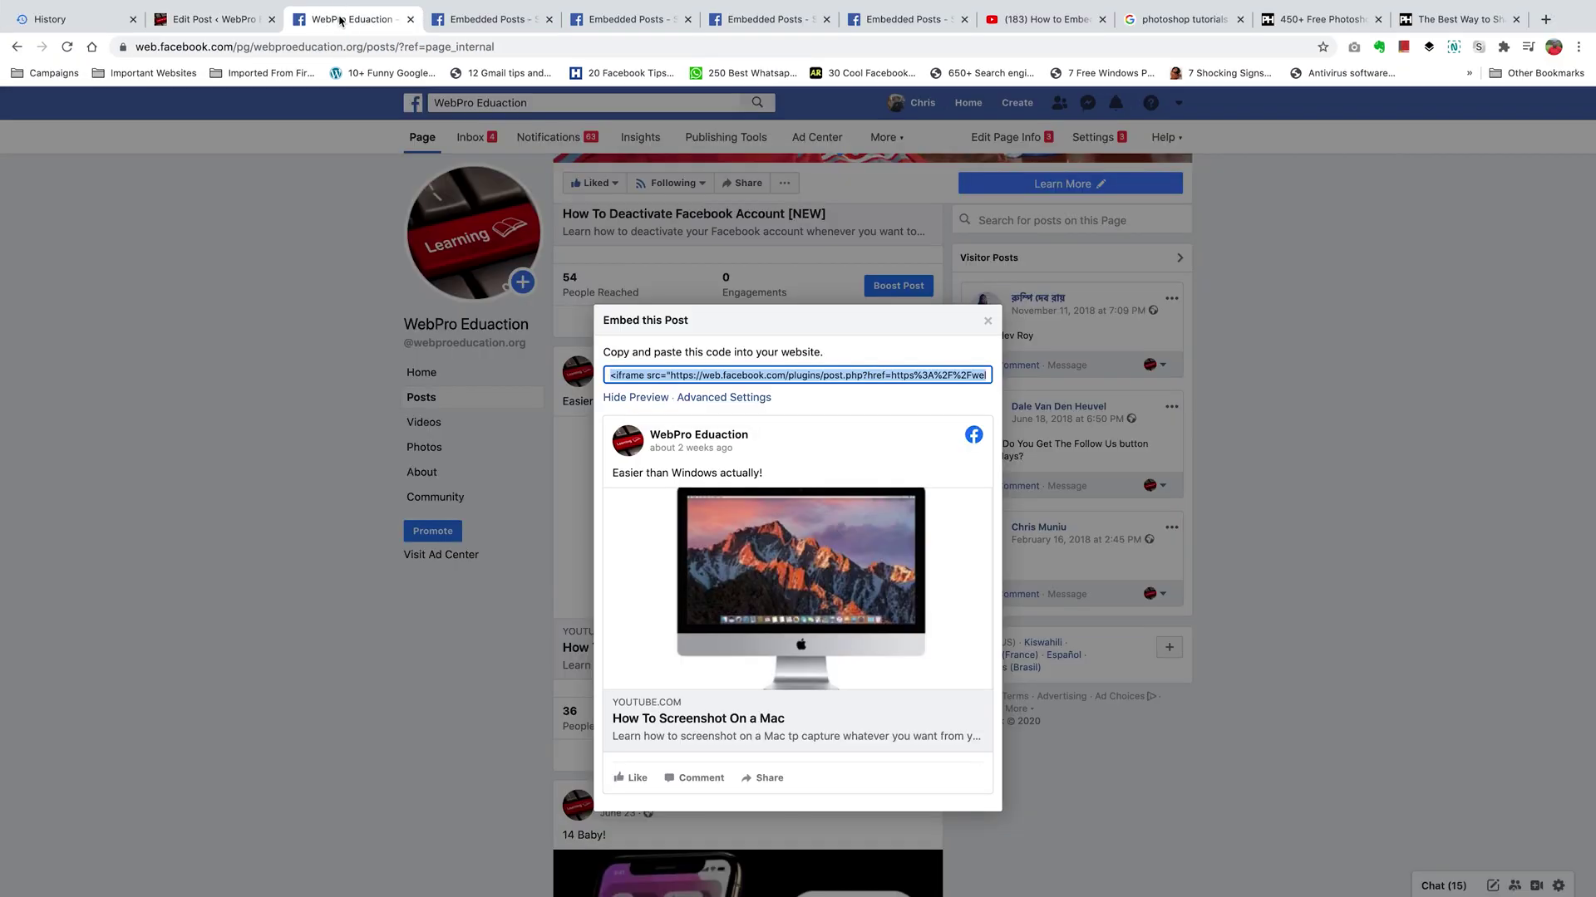
Close the first embed dialog and preview the embed for the toothpick photo from Photos
left_click(987, 321)
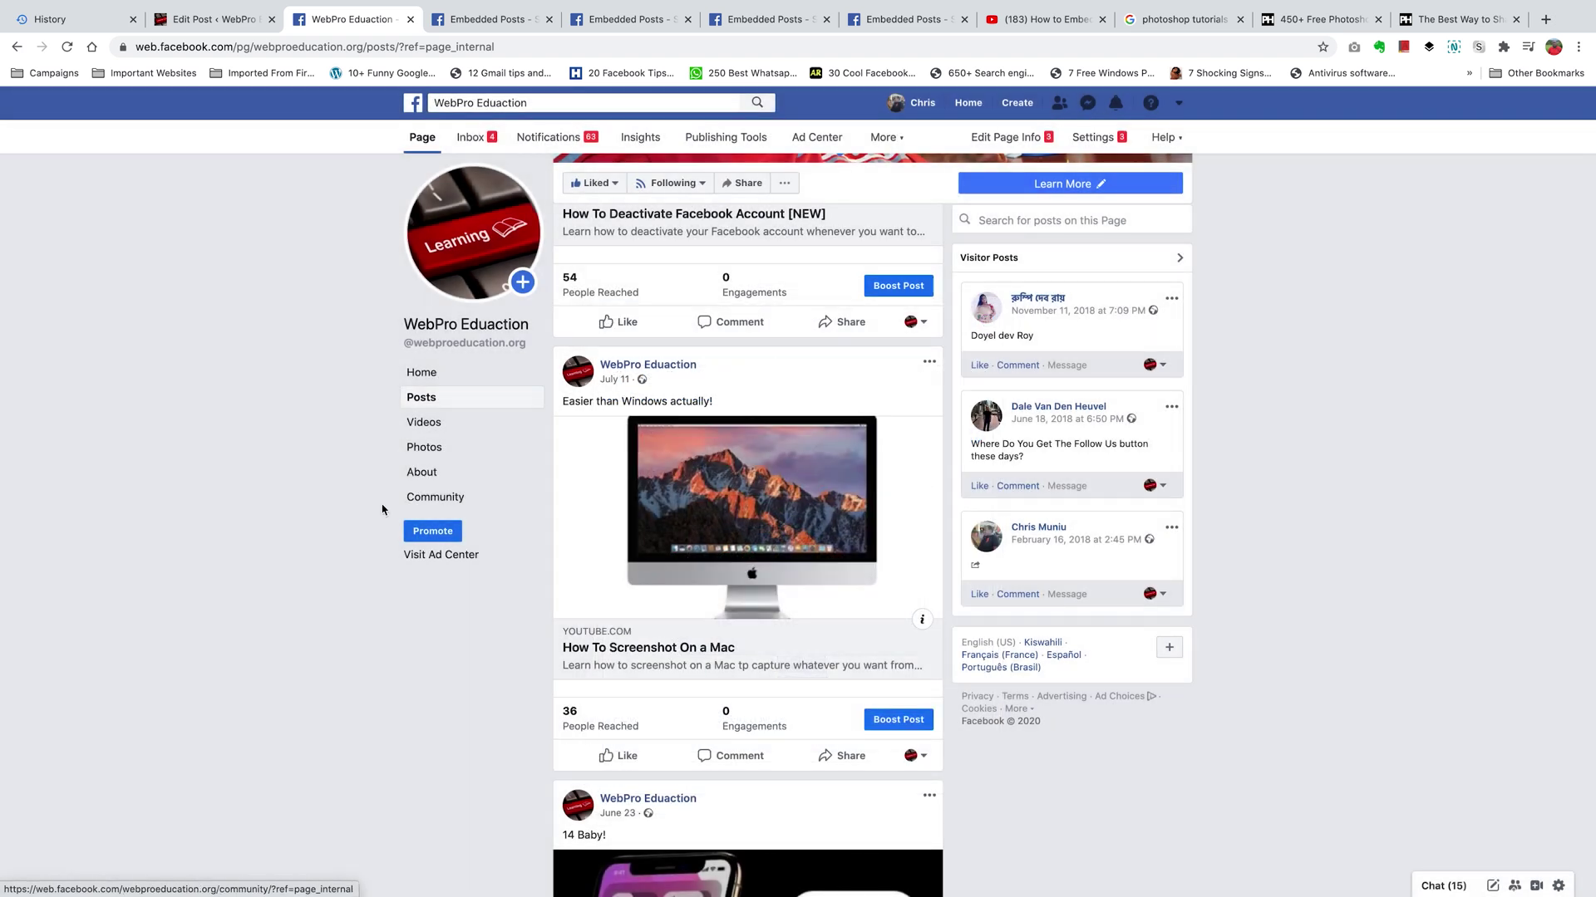
left_click(423, 447)
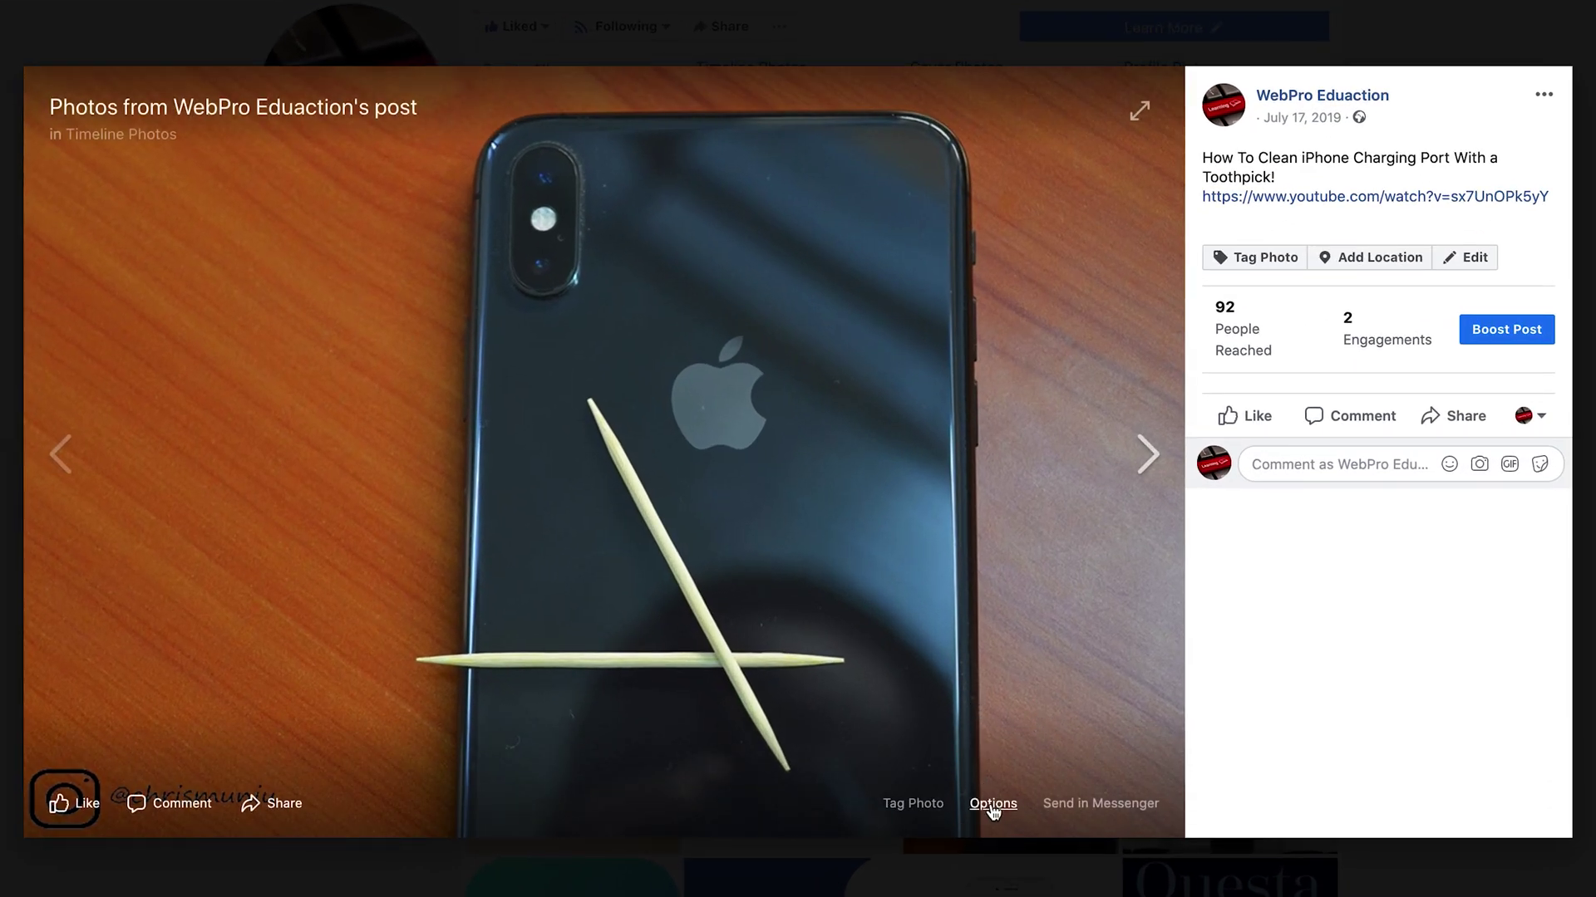
left_click(994, 804)
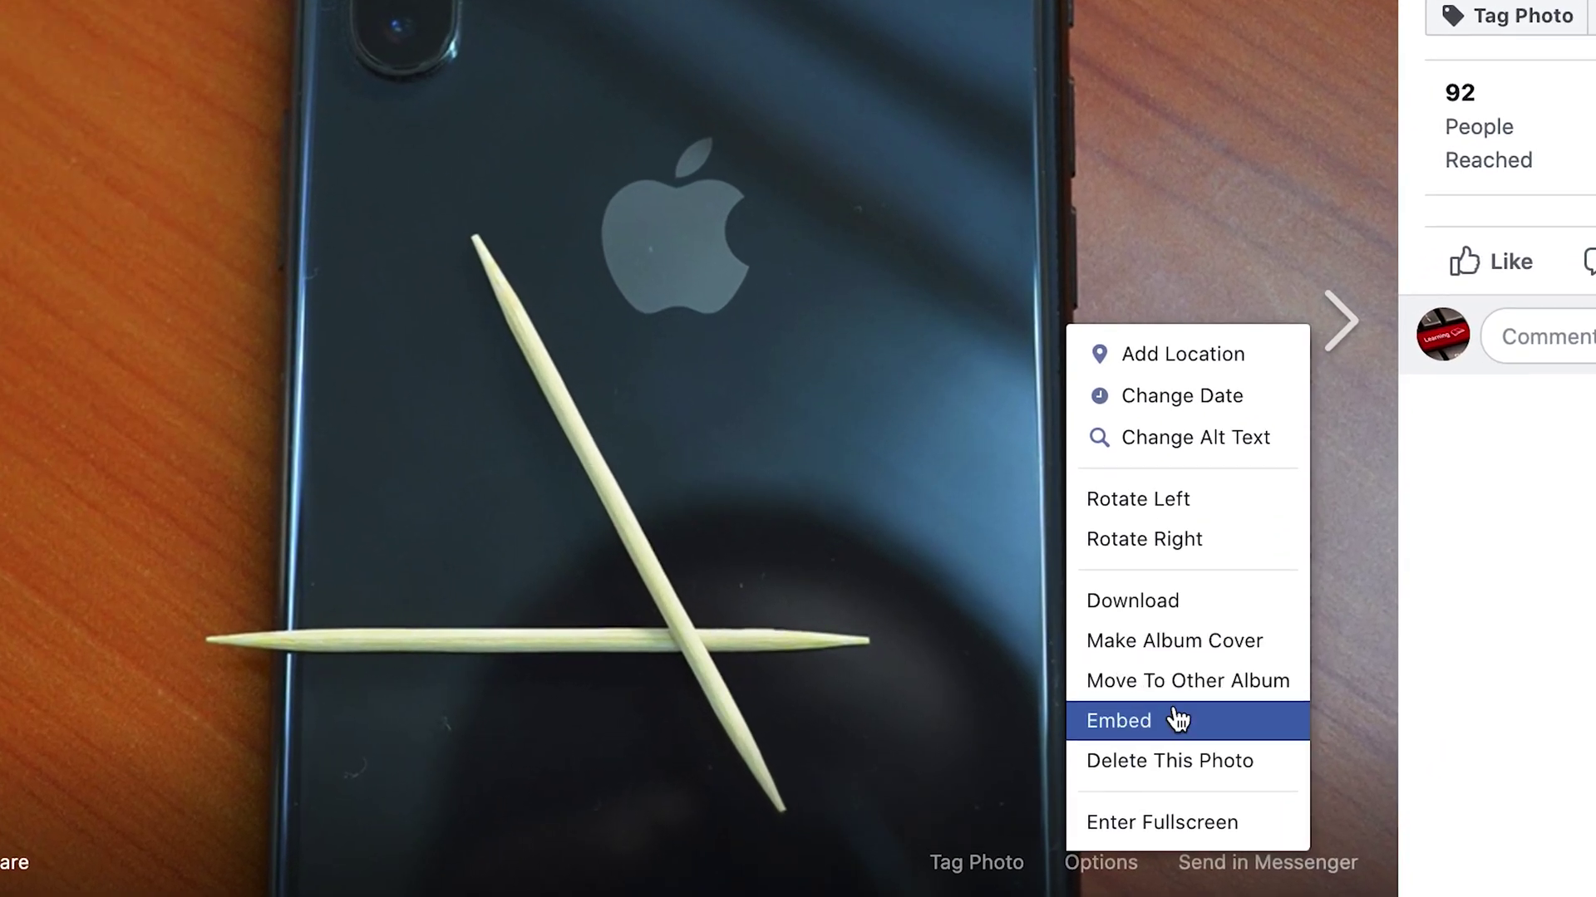
left_click(1175, 726)
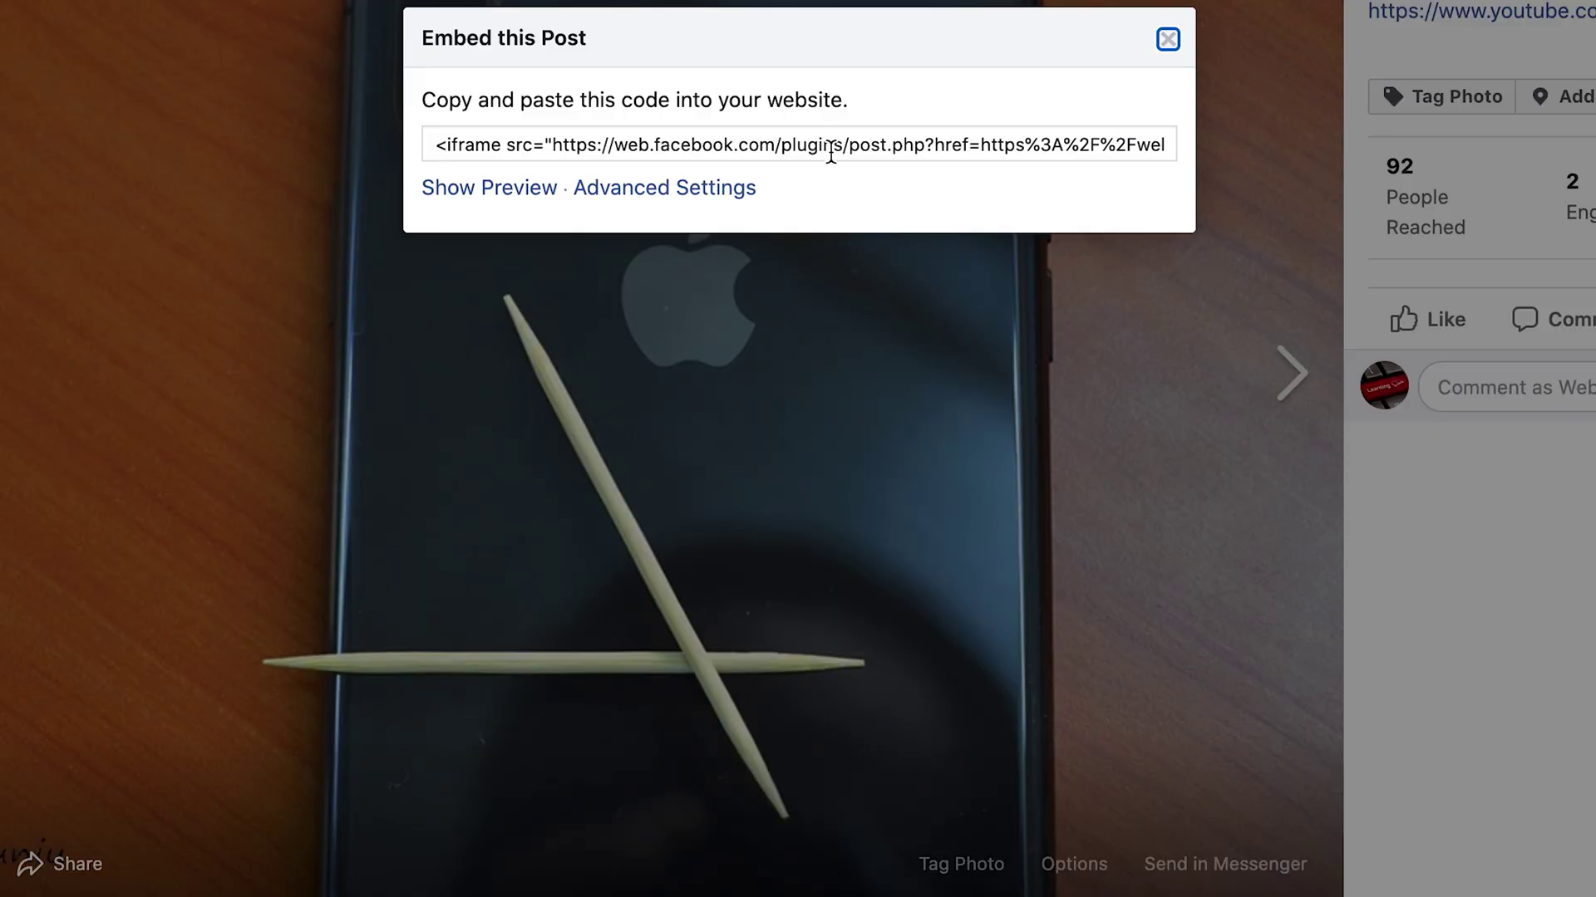
left_click(492, 196)
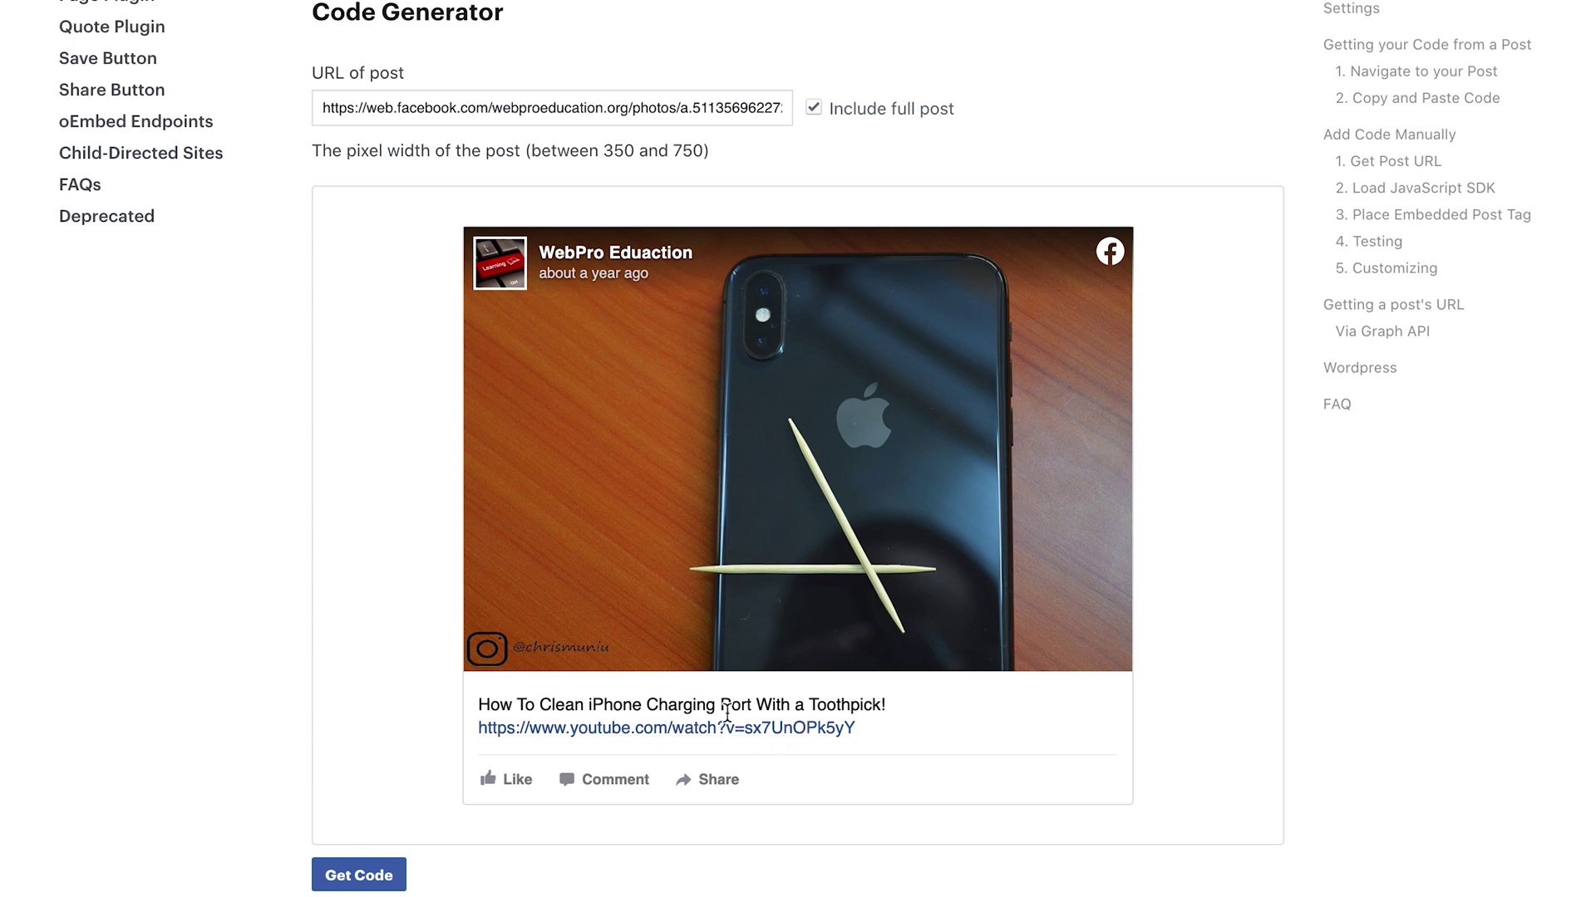
Leave Include full post unchecked so the toothpick embed shows only the photo
left_click(813, 108)
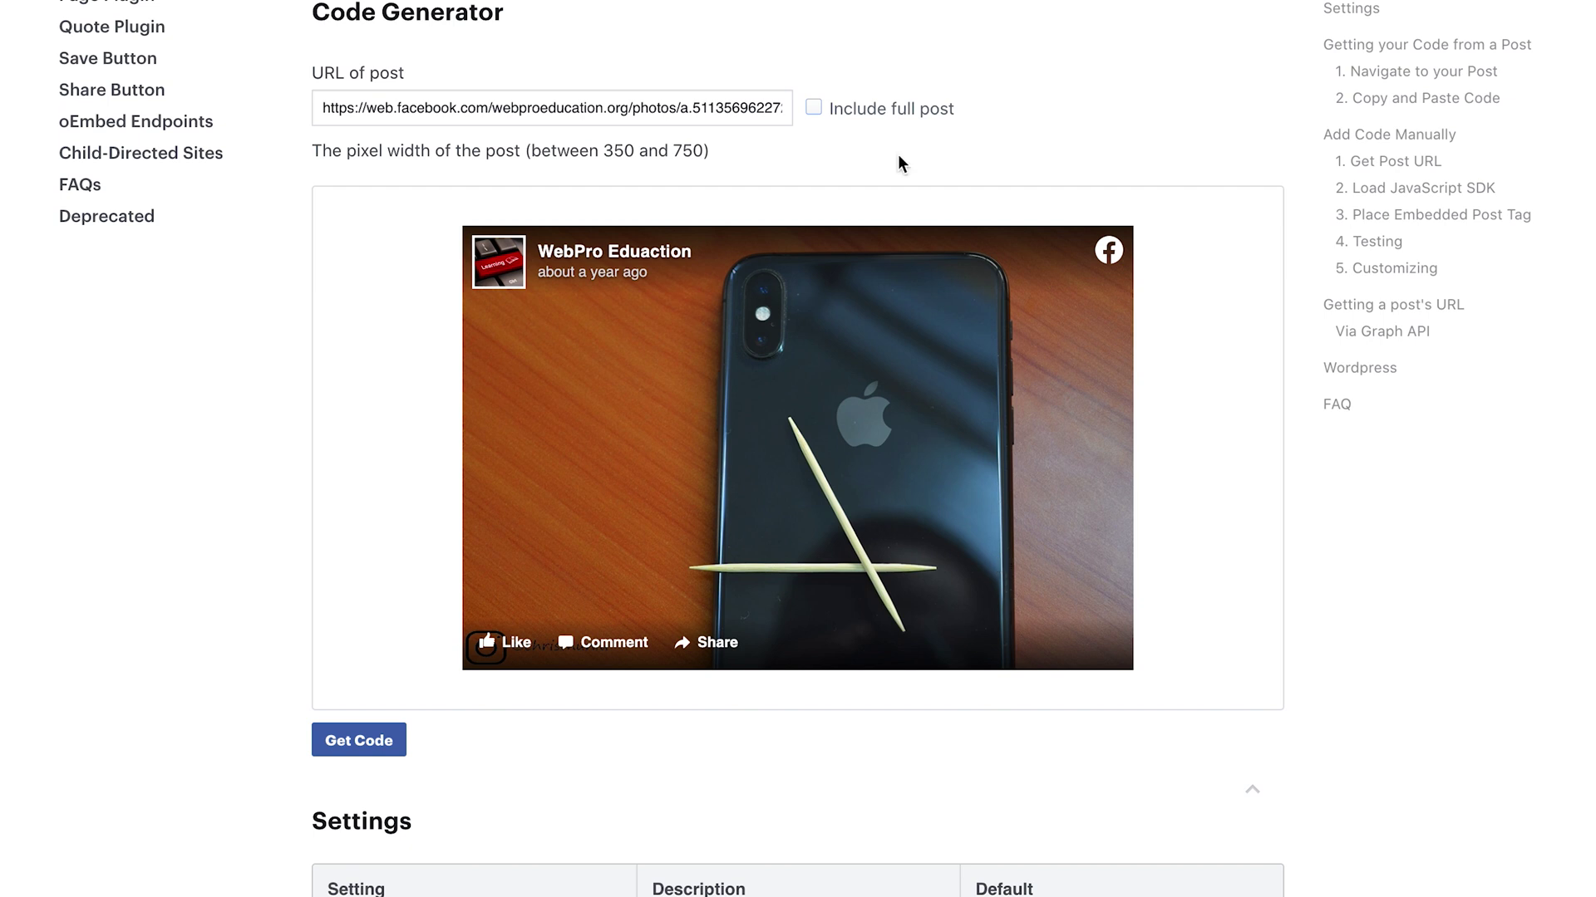
left_click(814, 108)
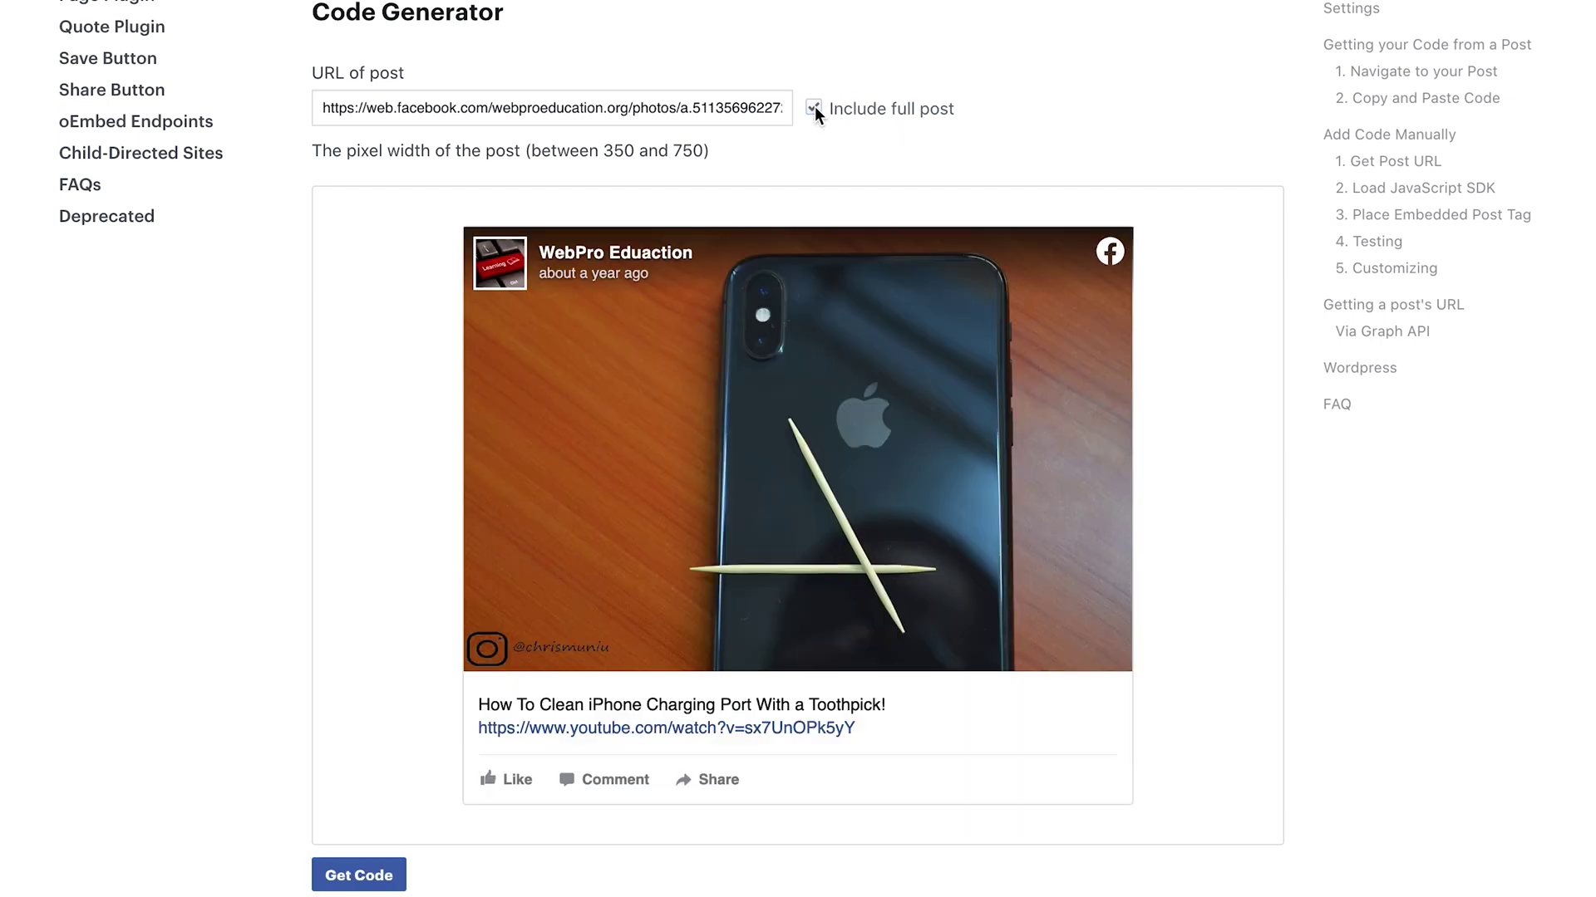
left_click(814, 108)
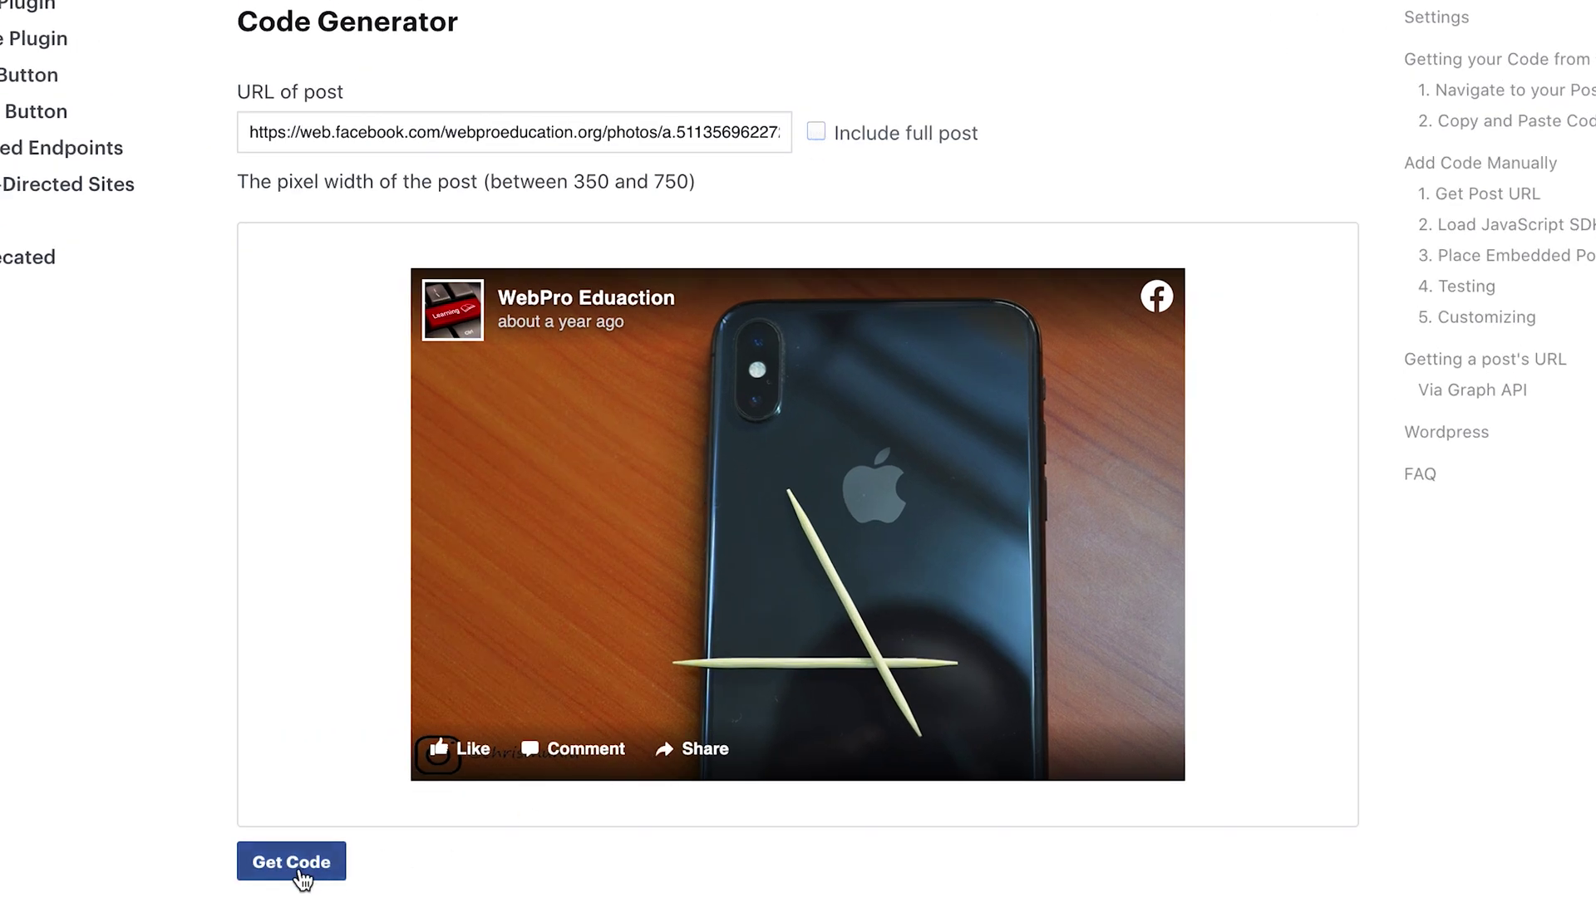
Generate the toothpick photo's embed code and select the entire IFrame version
left_click(296, 872)
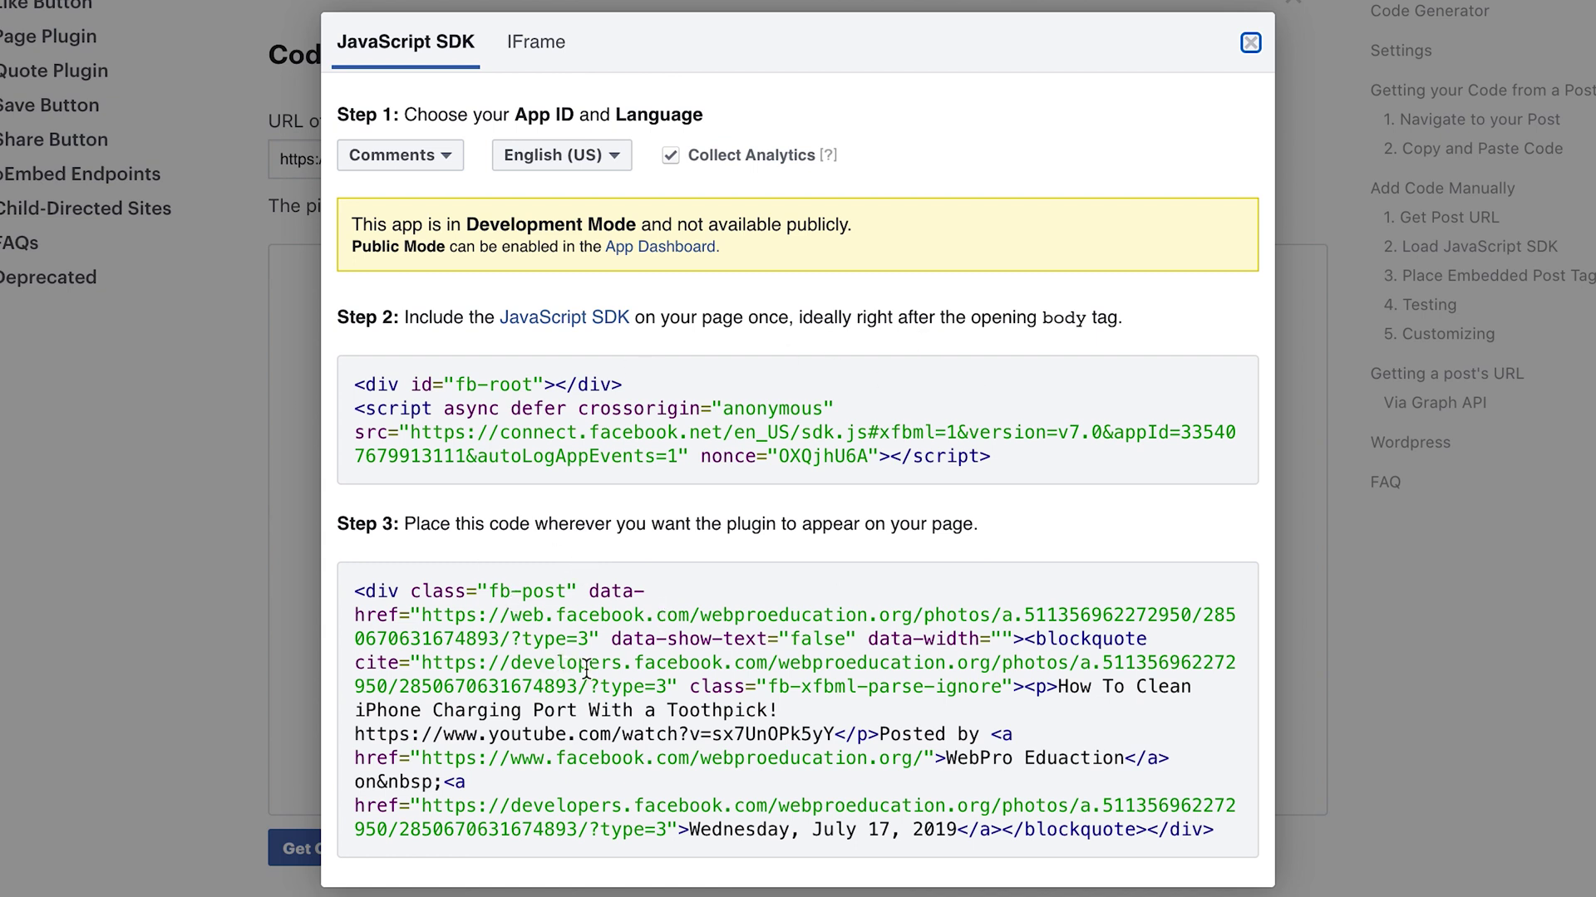
left_click(537, 51)
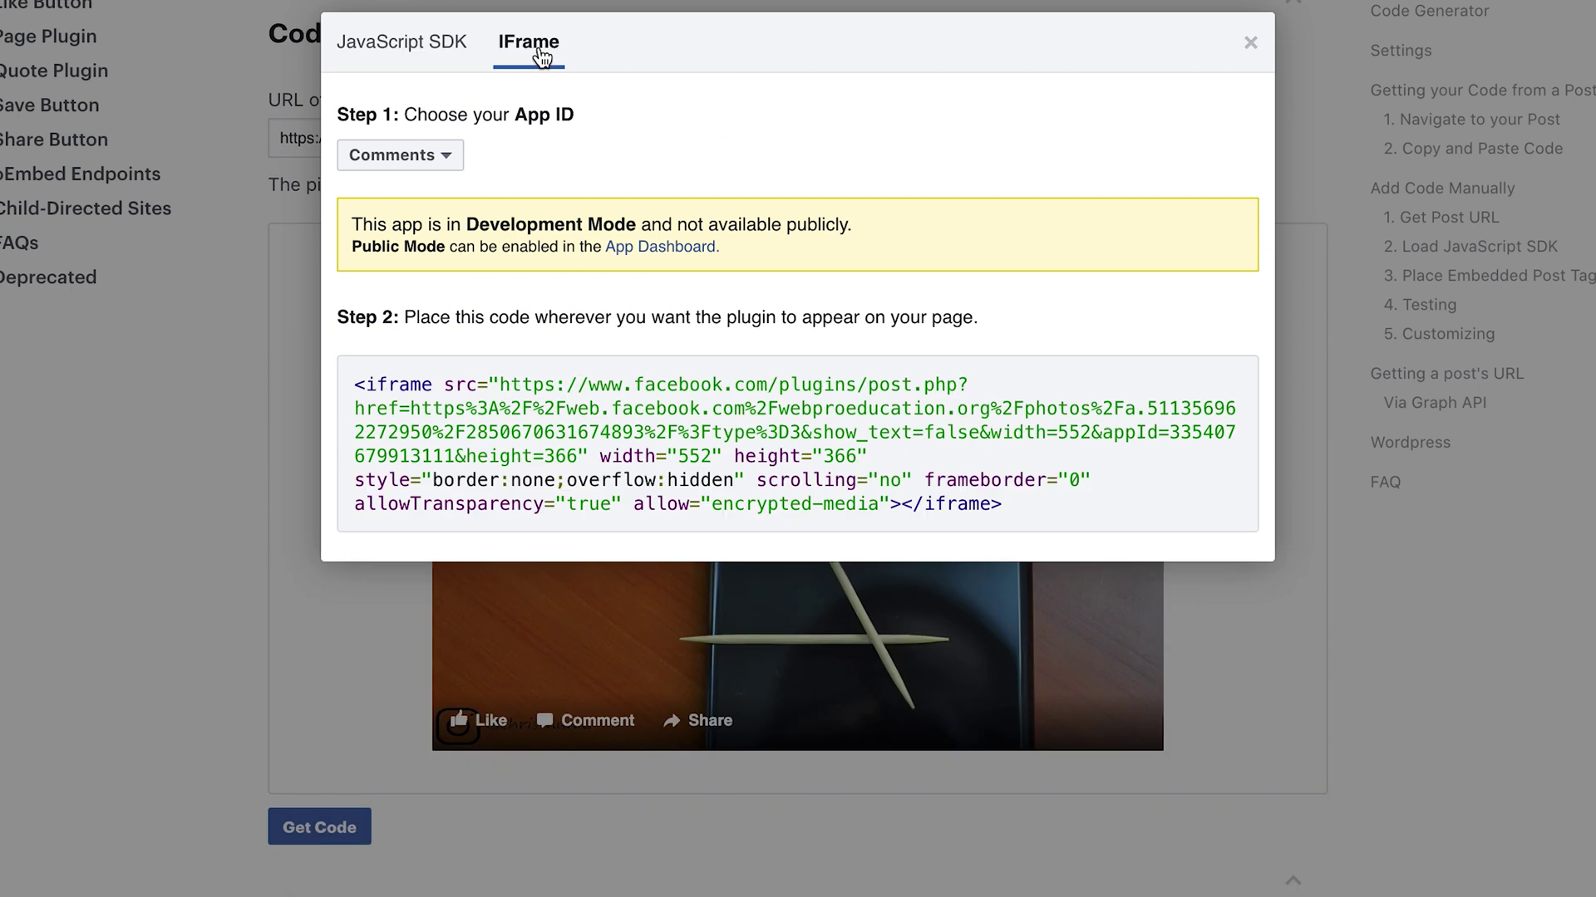
left_click_drag(352, 382, 1004, 505)
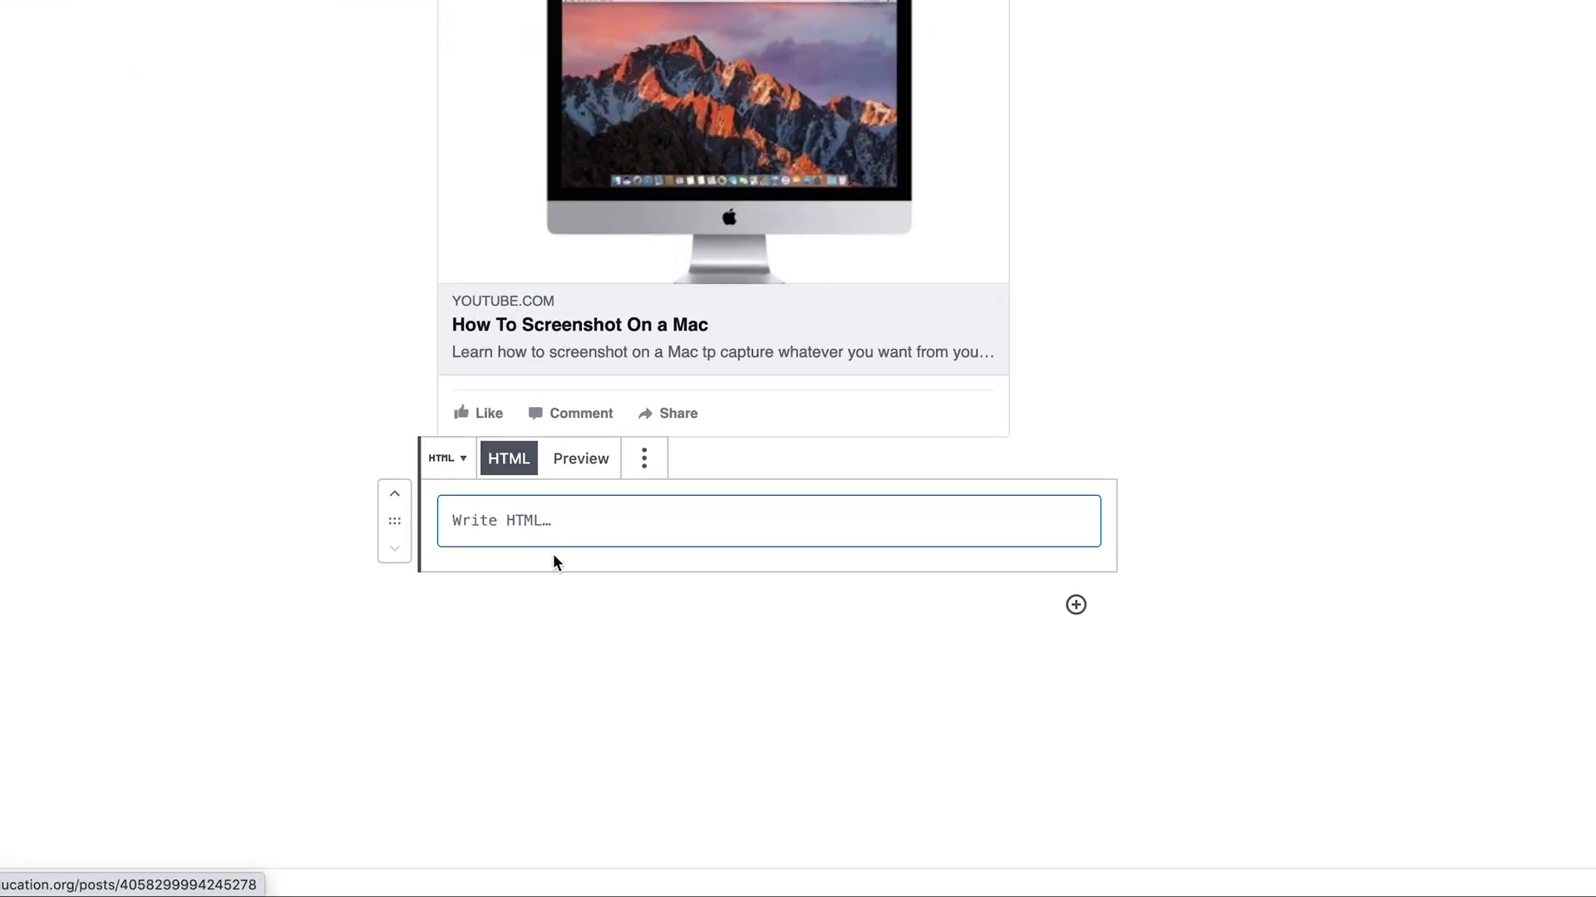
Paste the toothpick photo's iframe code into the second HTML block and preview it
right_click(735, 527)
left_click(806, 639)
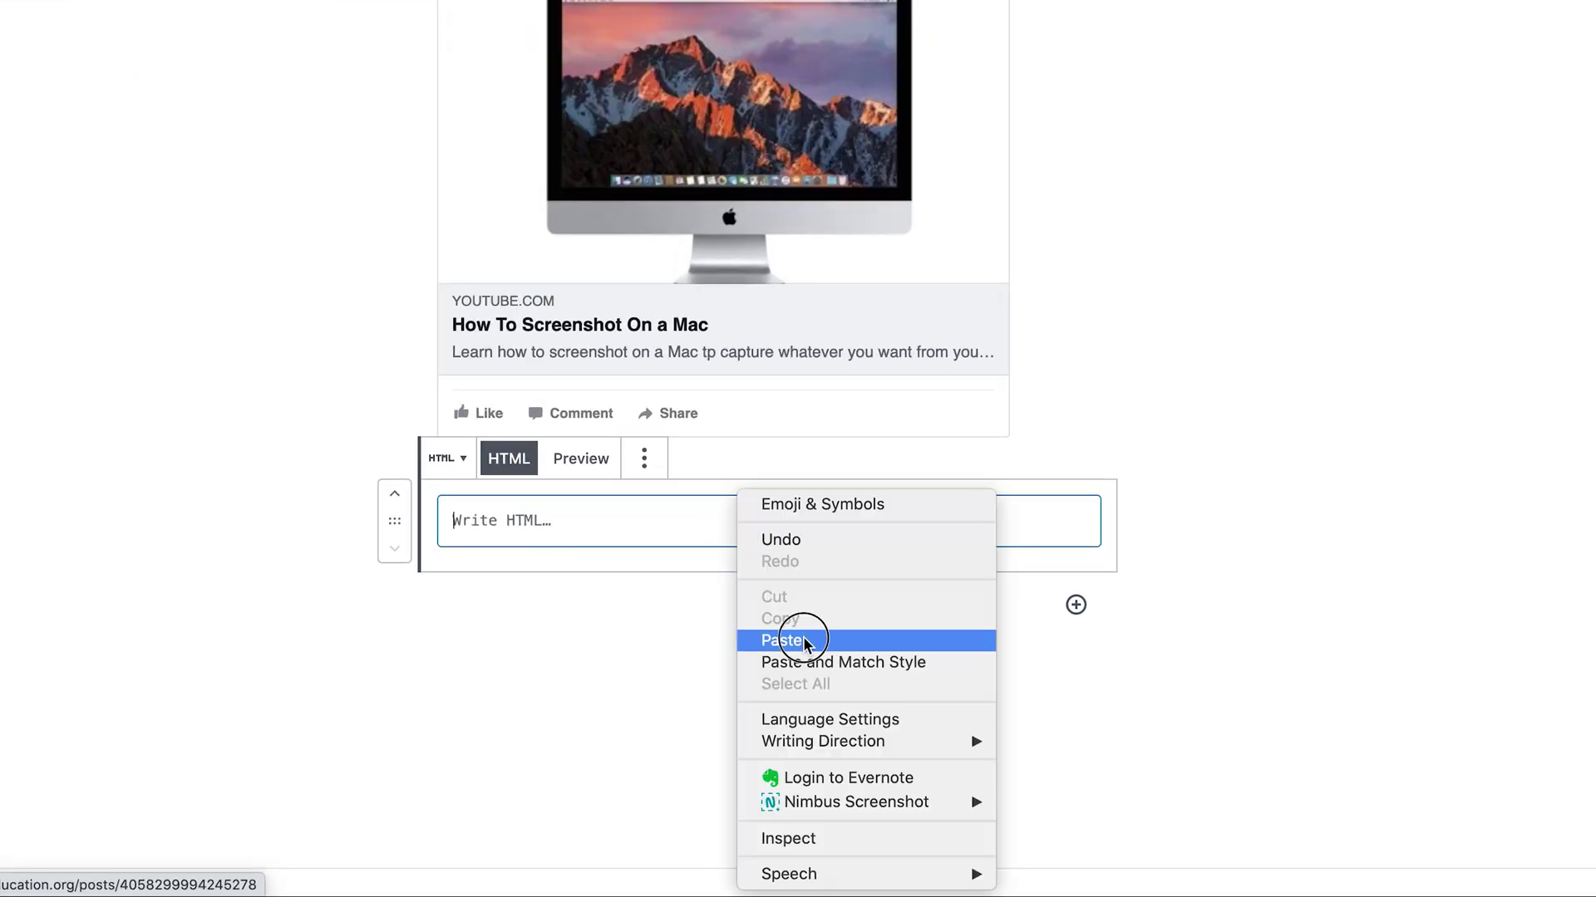
scroll(1445, 491, "down", 2)
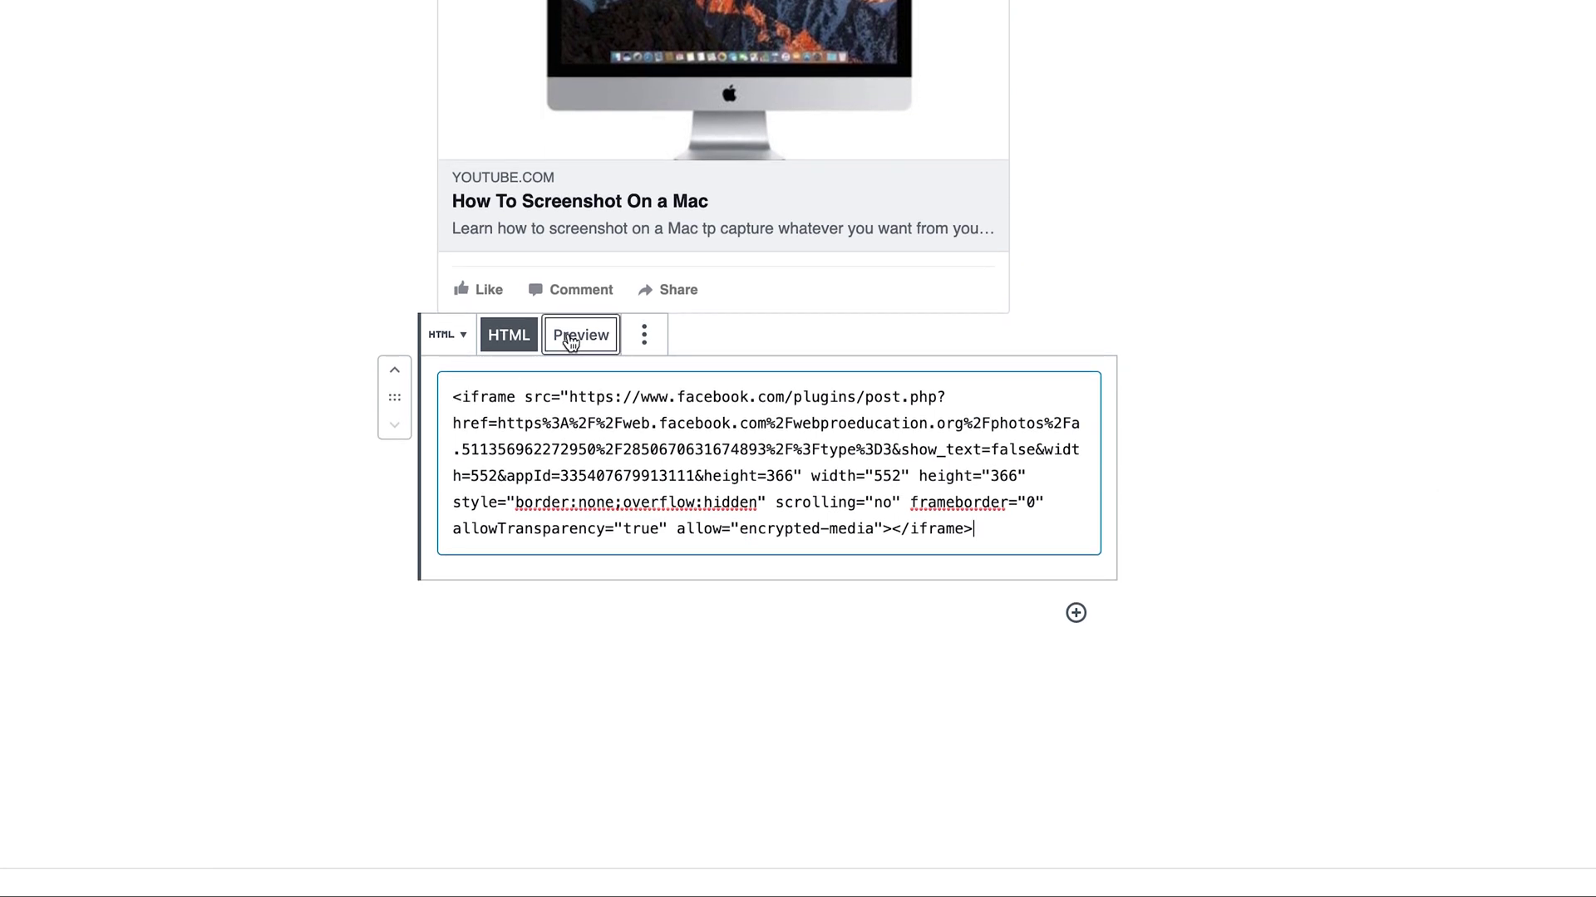
left_click(576, 337)
scroll(1190, 418, "down", 2)
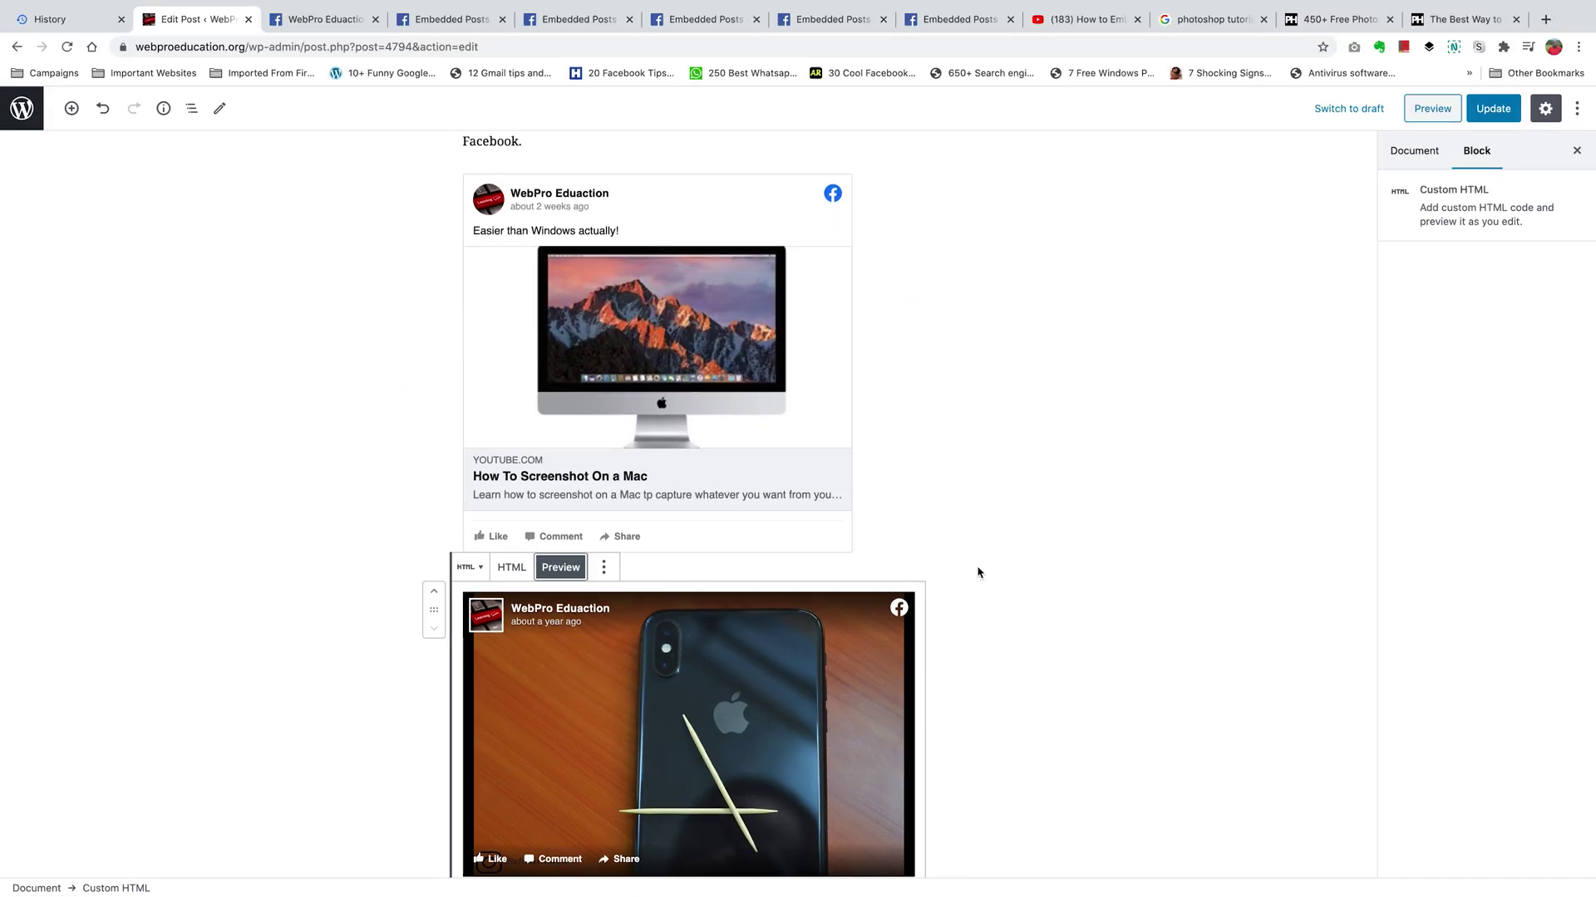
scroll(978, 572, "up", 3)
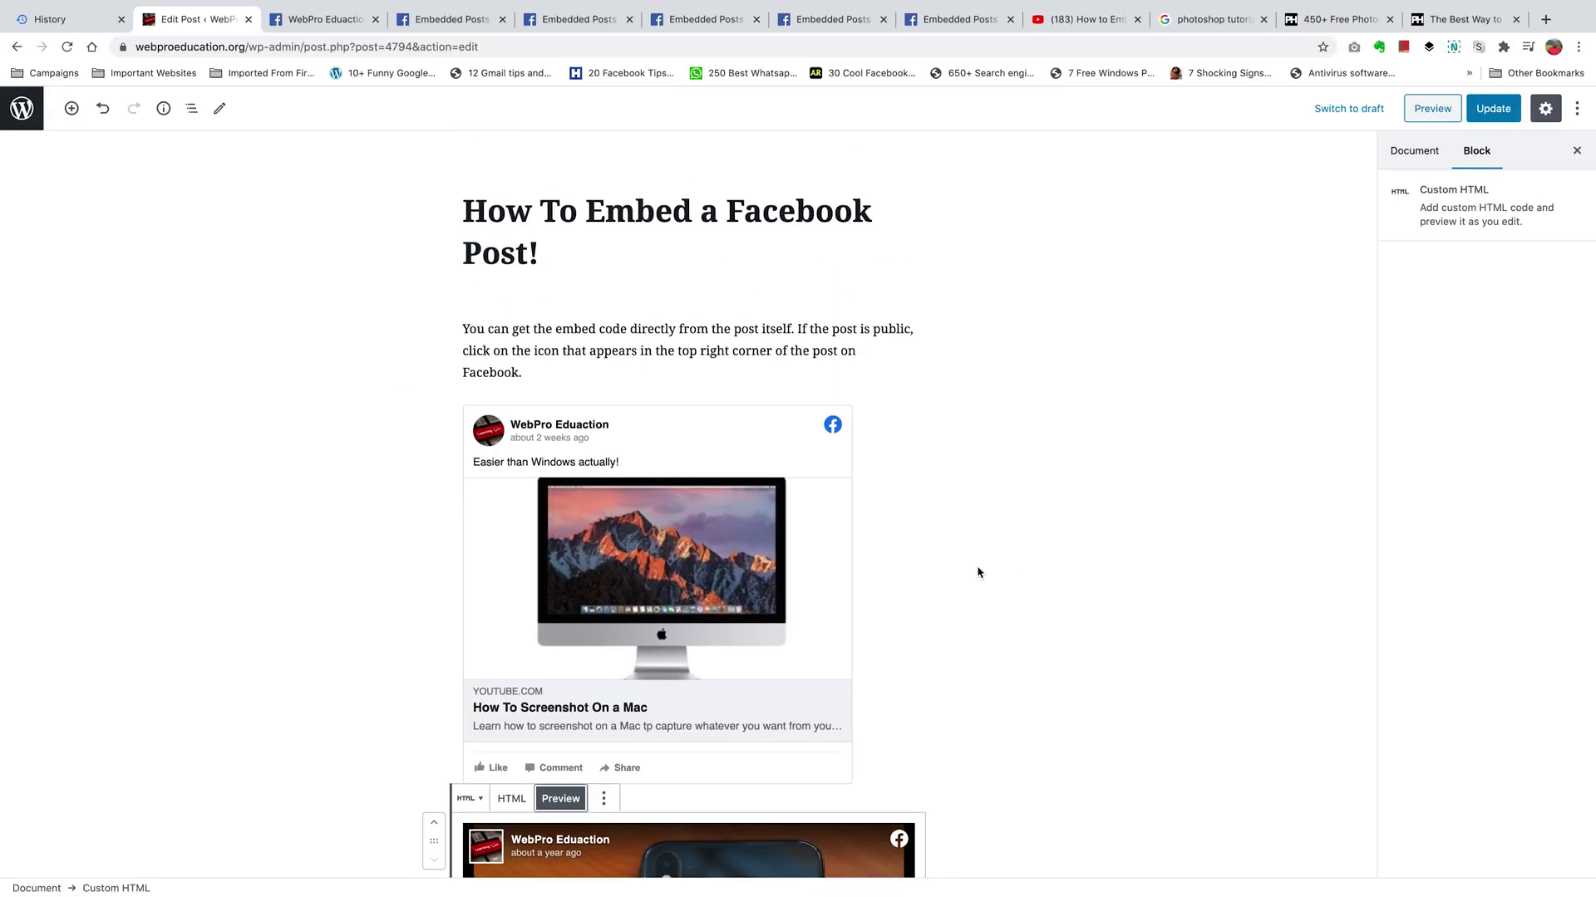